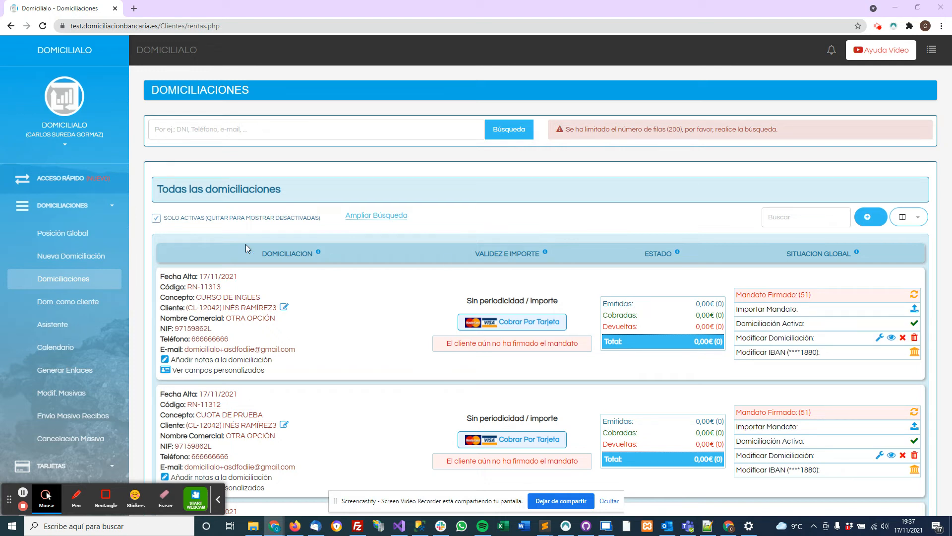
Open the debt configuration and examine the minimum amounts of the existing instalment ranges
left_click(90, 215)
left_click(62, 369)
left_click(72, 399)
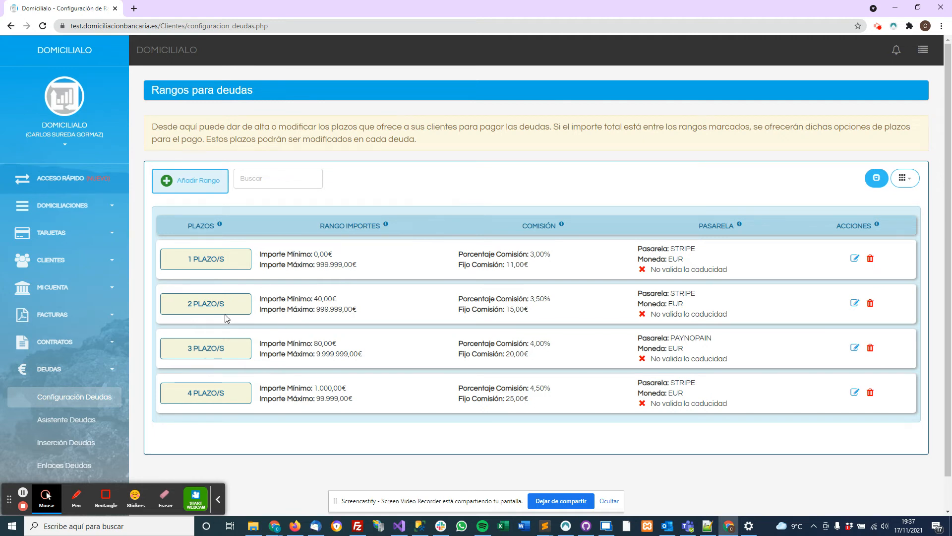
left_click_drag(190, 305, 228, 305)
left_click(316, 342)
left_click_drag(316, 342, 340, 344)
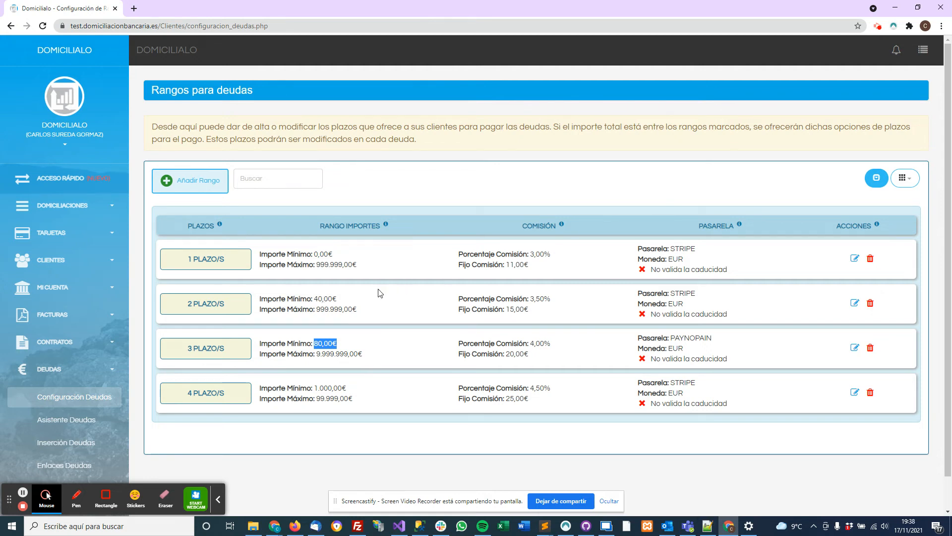
left_click(408, 314)
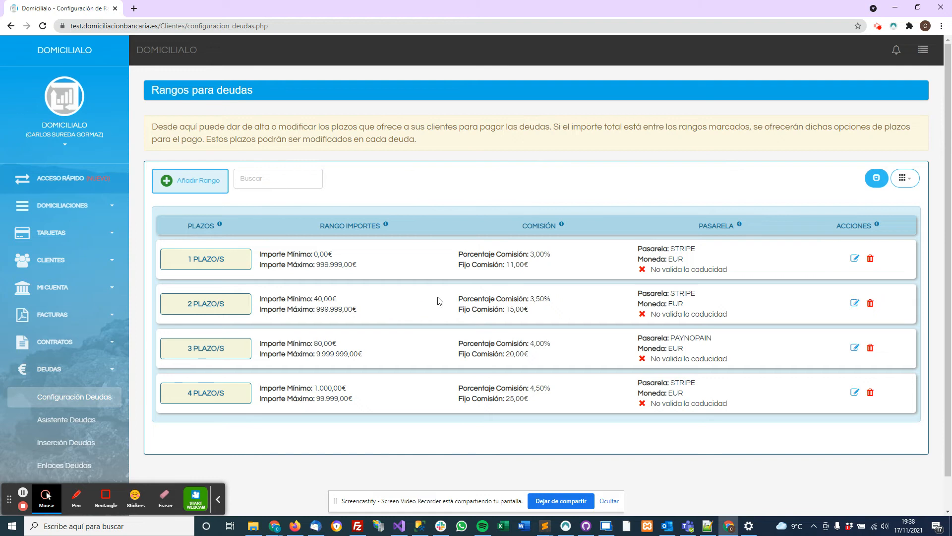
Start a new debt range of 5 instalments with a minimum amount of 2000 and a maximum of 9999999
left_click(197, 185)
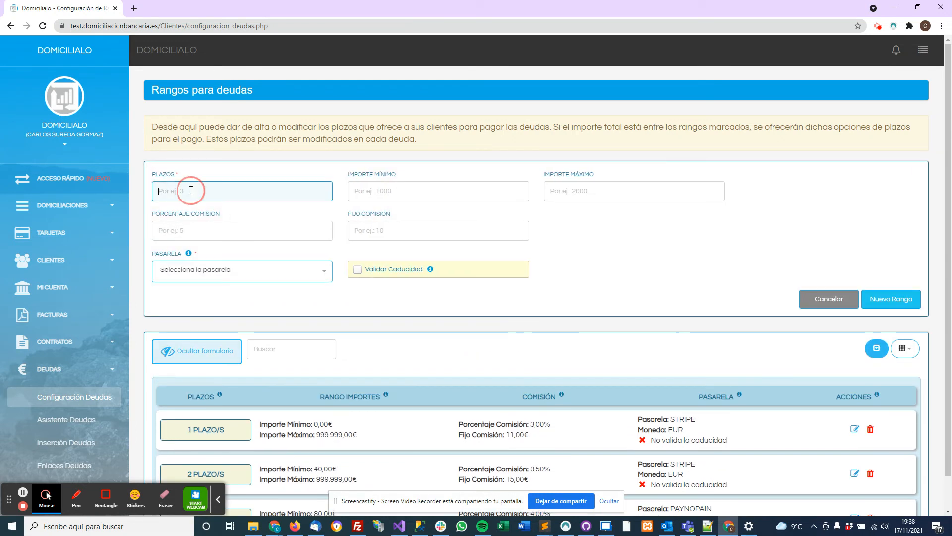
type("5")
left_click(369, 194)
type("200")
left_click(582, 191)
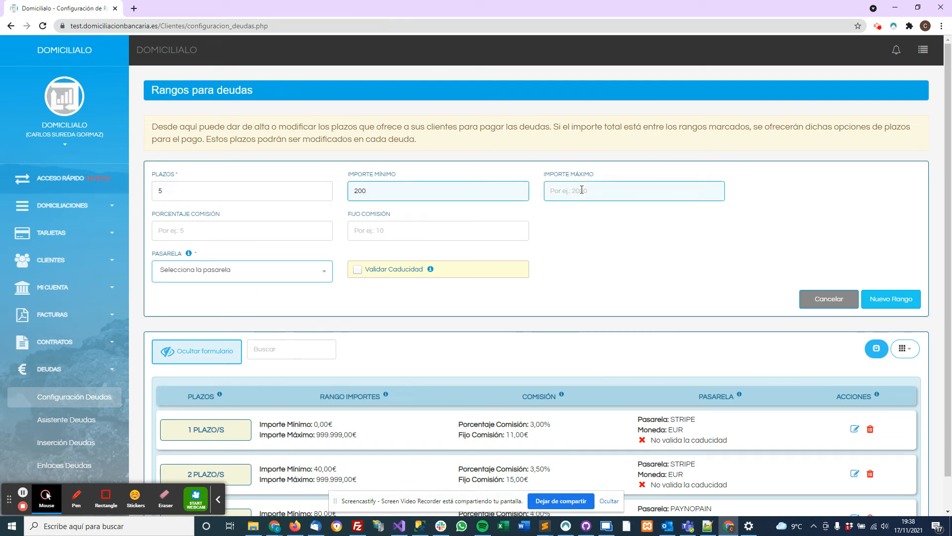
type("0")
left_click(582, 191)
type("9999999")
Set the new range's percentage commission to 10 and its fixed commission to 20
left_click(220, 231)
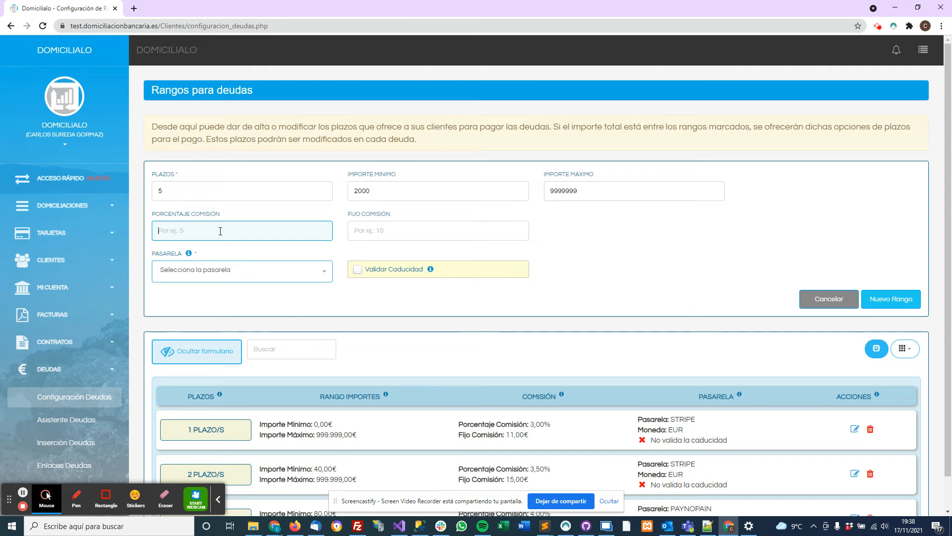
type("10")
left_click(388, 232)
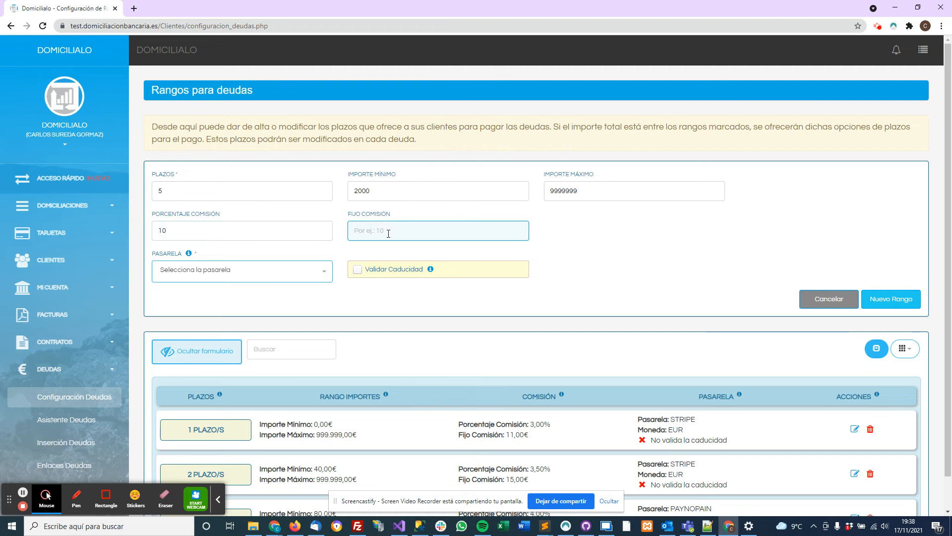
type("20")
left_click(167, 229)
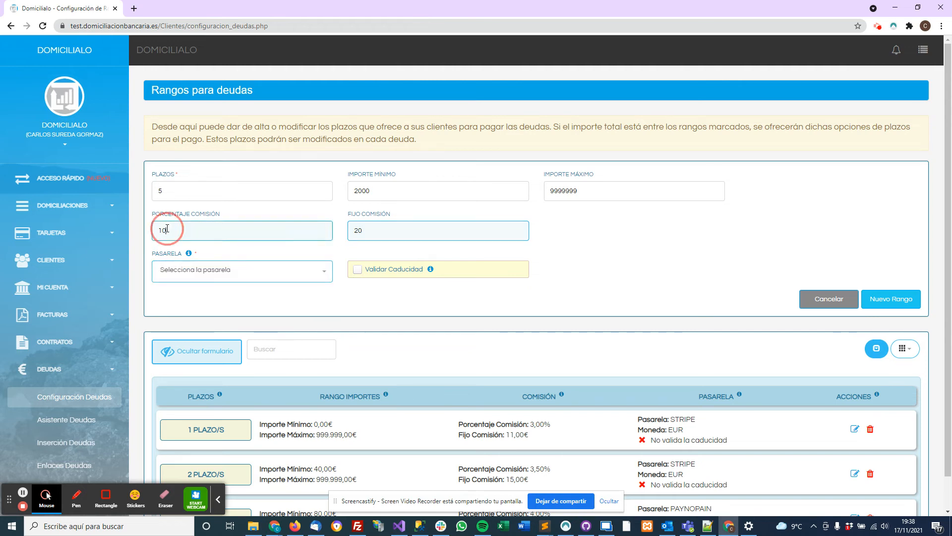
Assign the STRIPE gateway with EUR as currency to the new range and save it
left_click(220, 271)
left_click(204, 347)
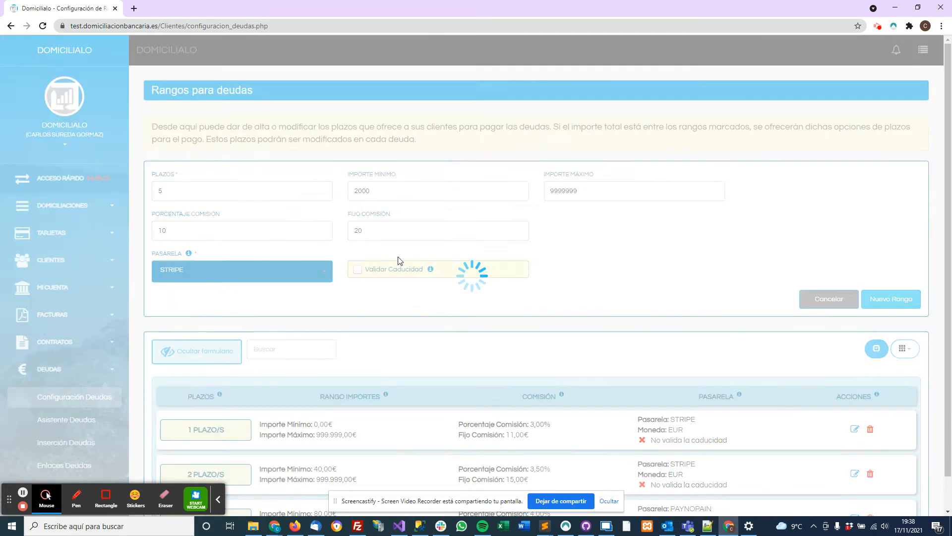
left_click(433, 281)
left_click(422, 294)
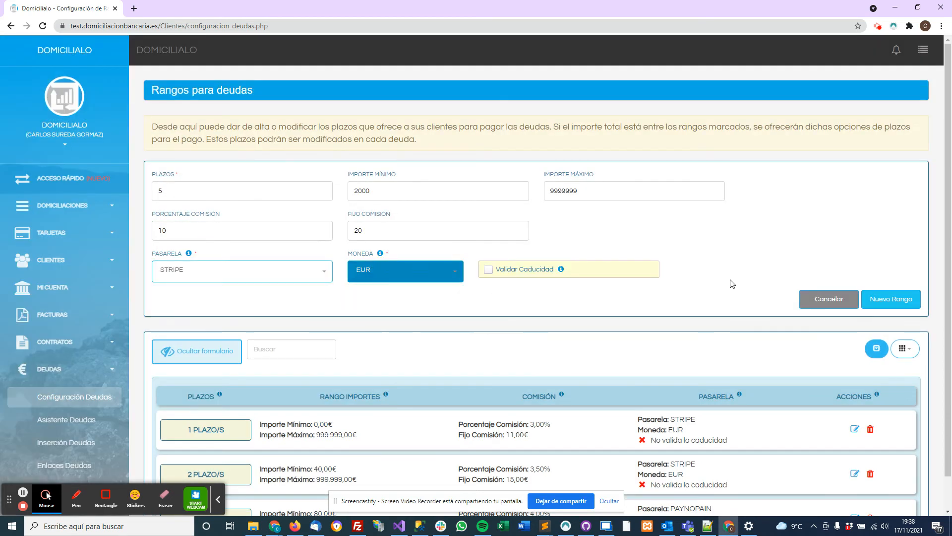
left_click(892, 298)
left_click(443, 336)
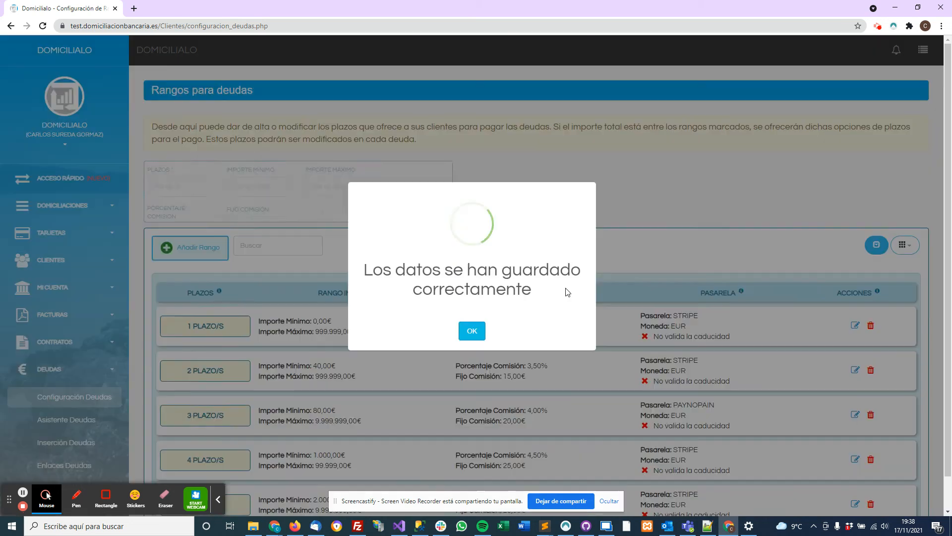
left_click(481, 331)
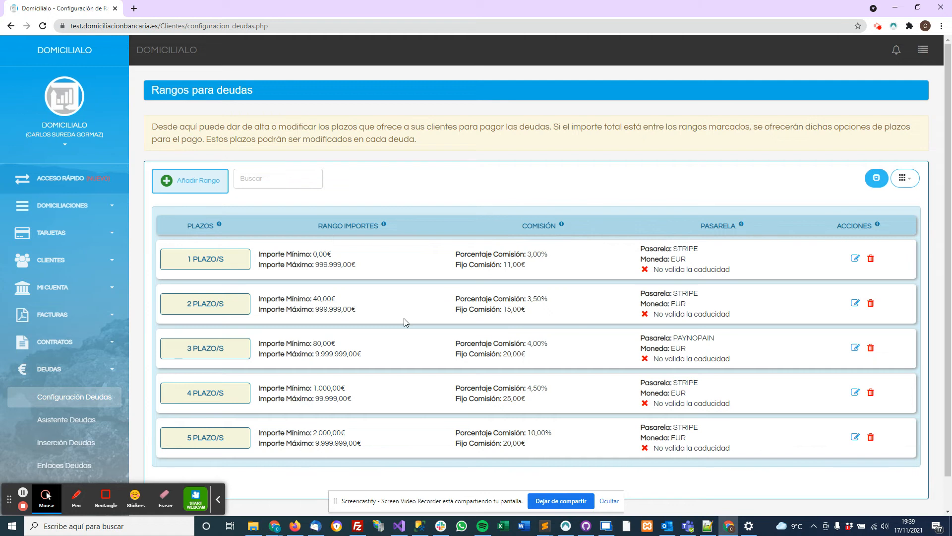
Open the debt assistant, view the form for creating a debt for a new client, and return to the assistant's options
scroll(401, 317, "down", 1)
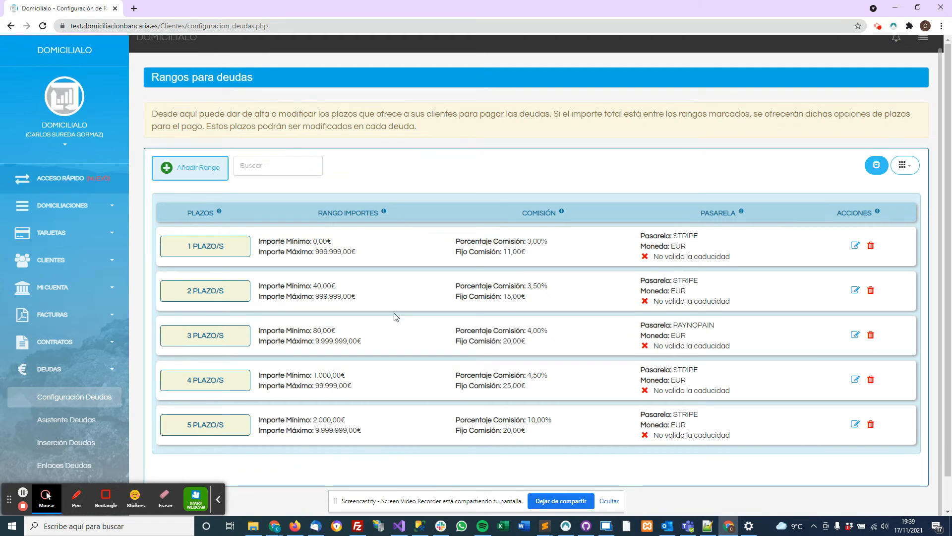
left_click(101, 422)
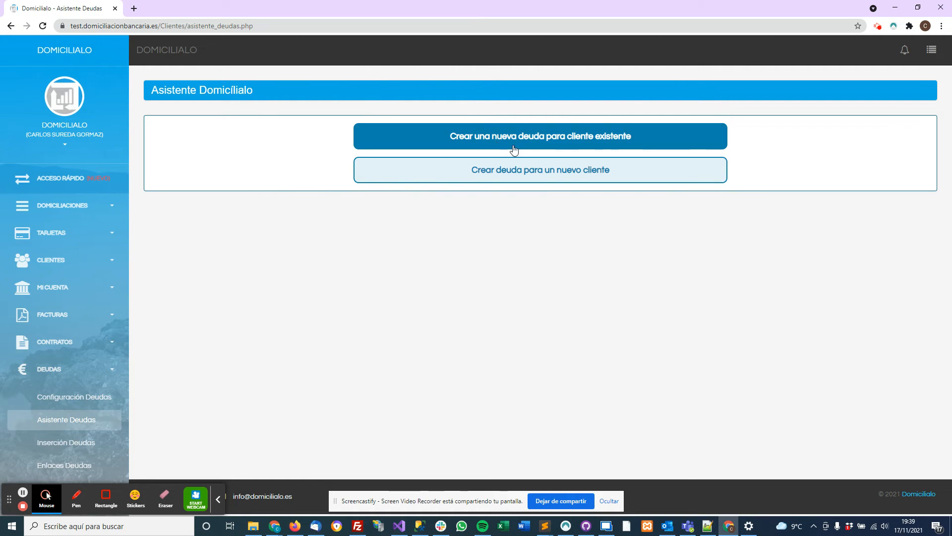
left_click(537, 180)
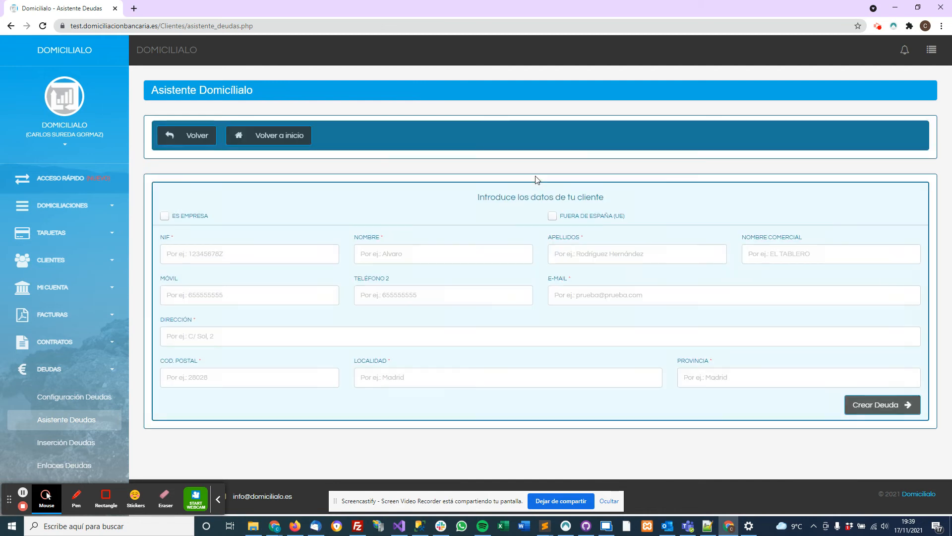
left_click(201, 137)
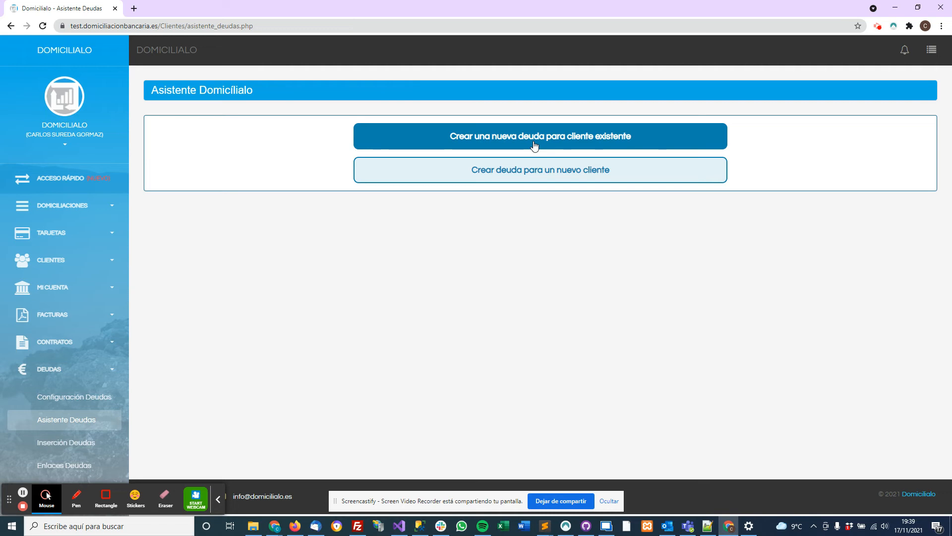
Choose to create a debt for an existing client, search by the client's name, and select the match with a signed mandate
left_click(534, 144)
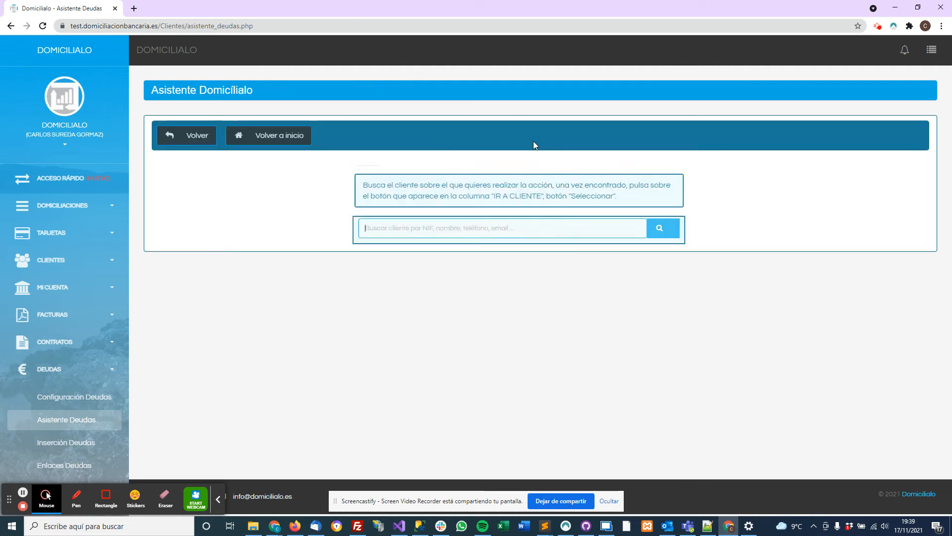
left_click(460, 233)
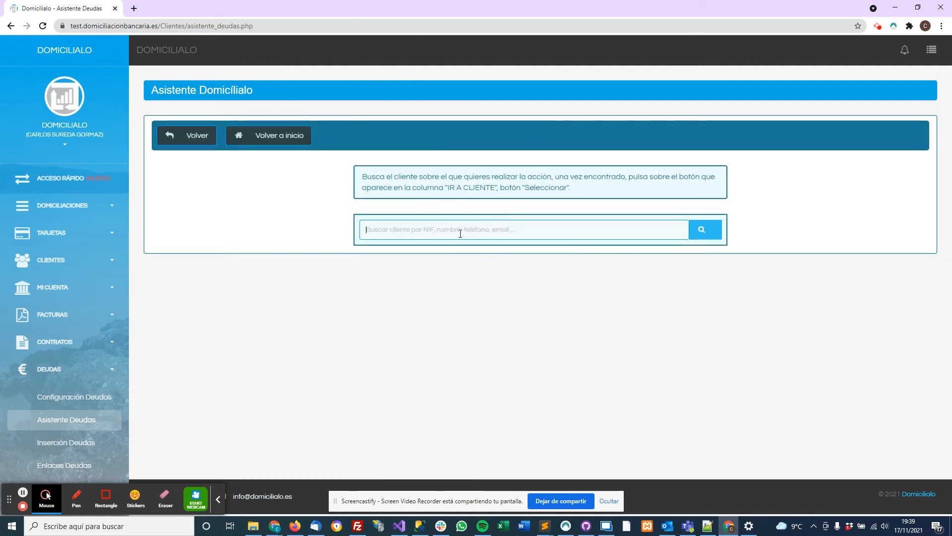
type("p")
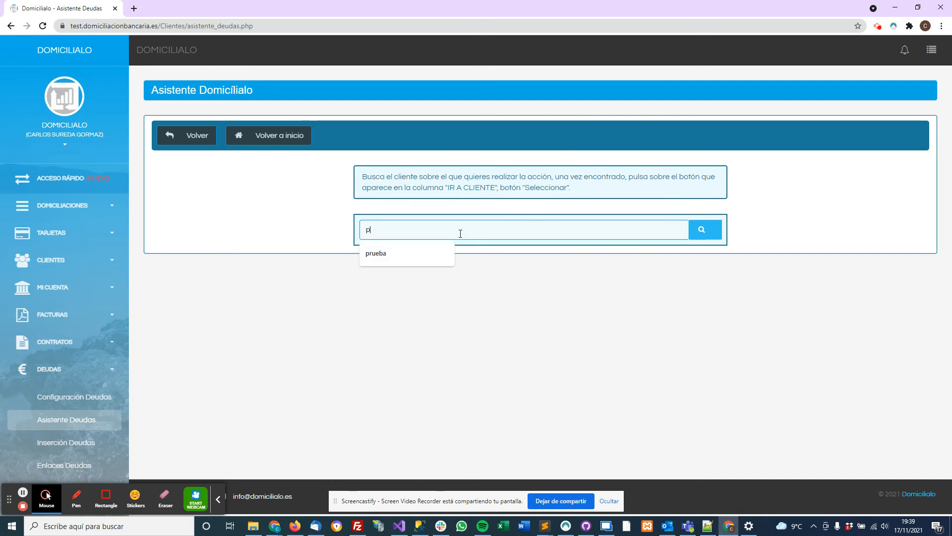
type("enniless")
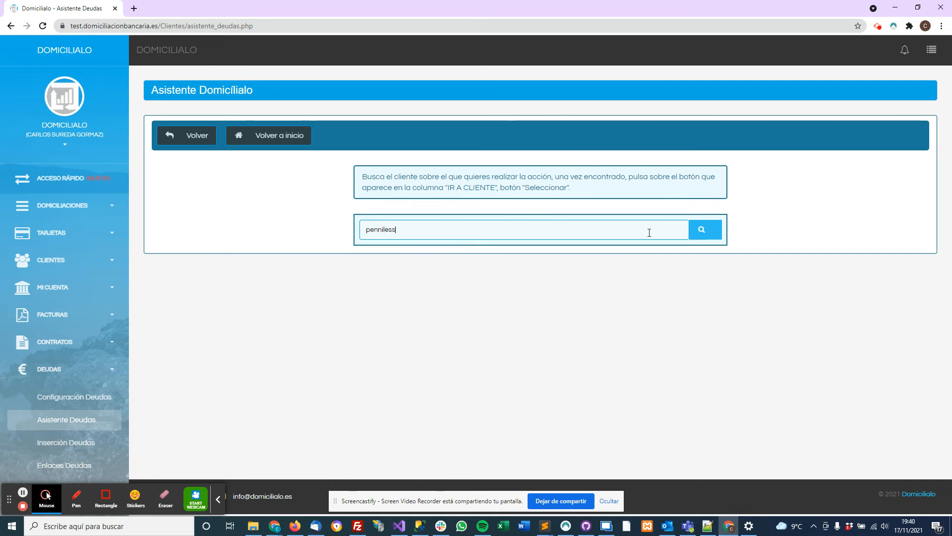
left_click(704, 229)
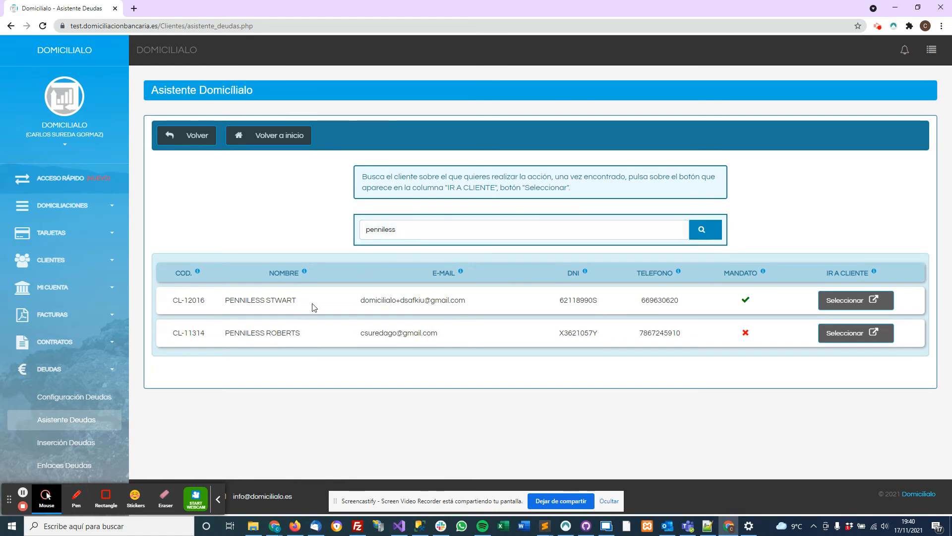
left_click(856, 301)
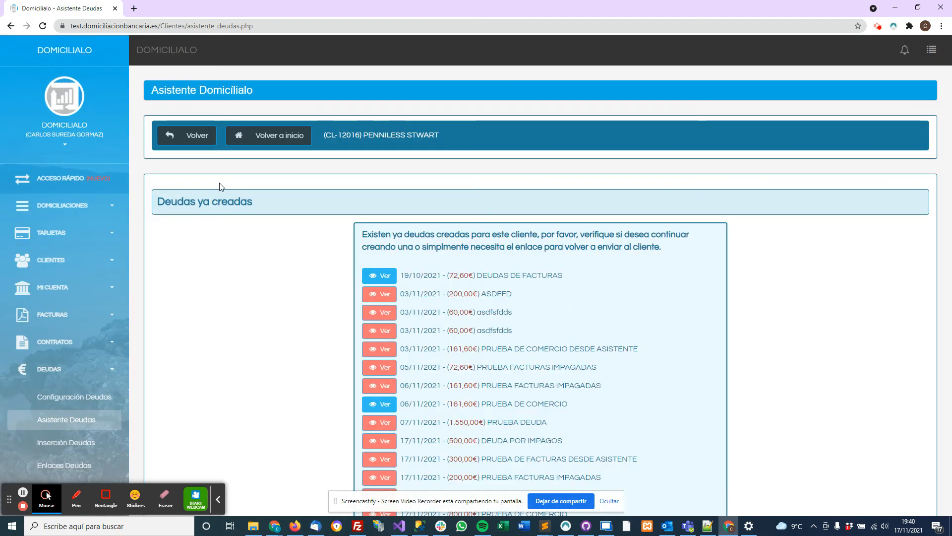
Review the client's existing debts, viewing the 19/10/2021 DEUDAS DE FACTURAS debt with its recurring payment and the 03/11/2021 ASDFFD debt
left_click_drag(163, 201, 245, 202)
left_click(248, 204)
scroll(486, 329, "down", 2)
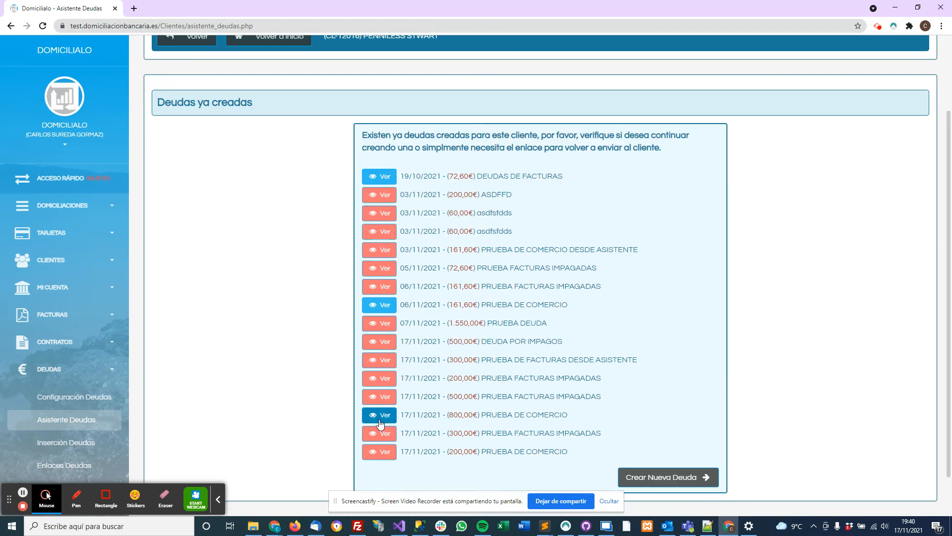
left_click(386, 179)
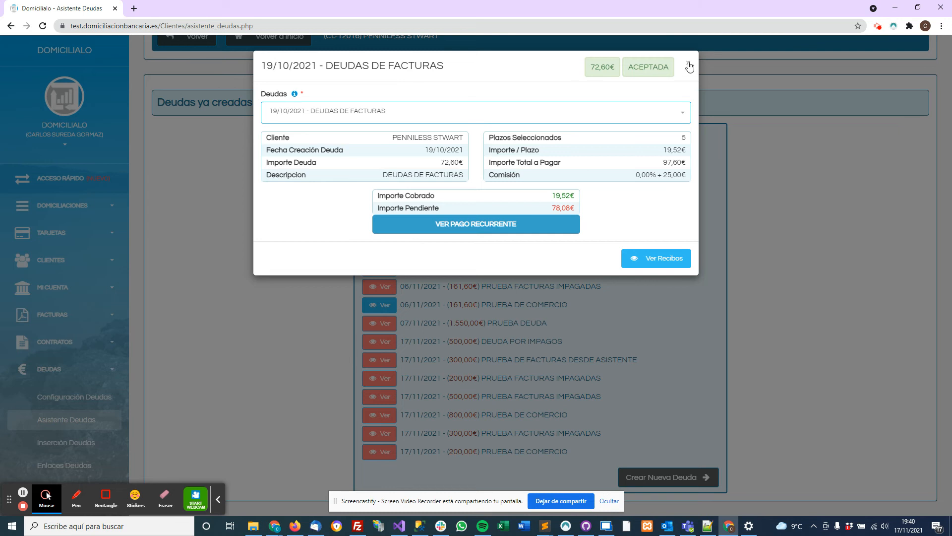
left_click(507, 227)
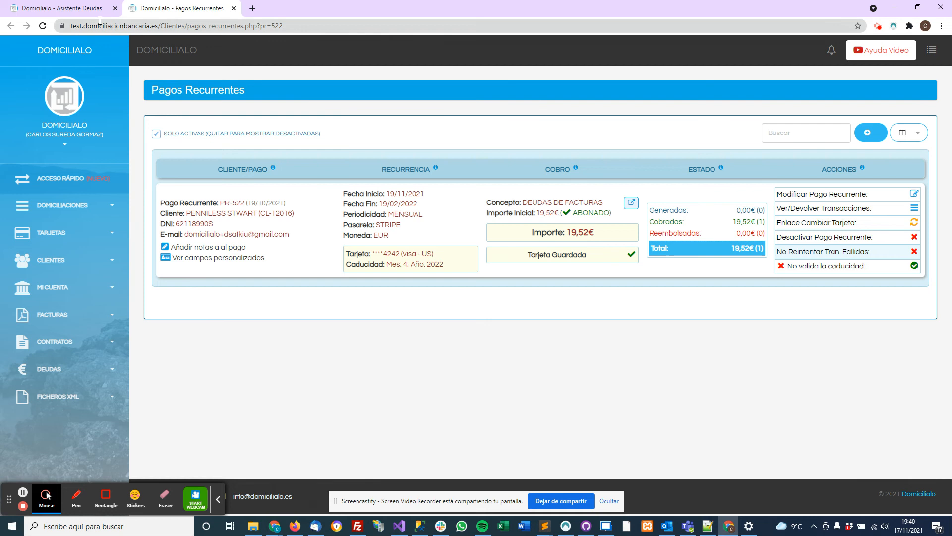
left_click(70, 8)
left_click(688, 64)
left_click(379, 198)
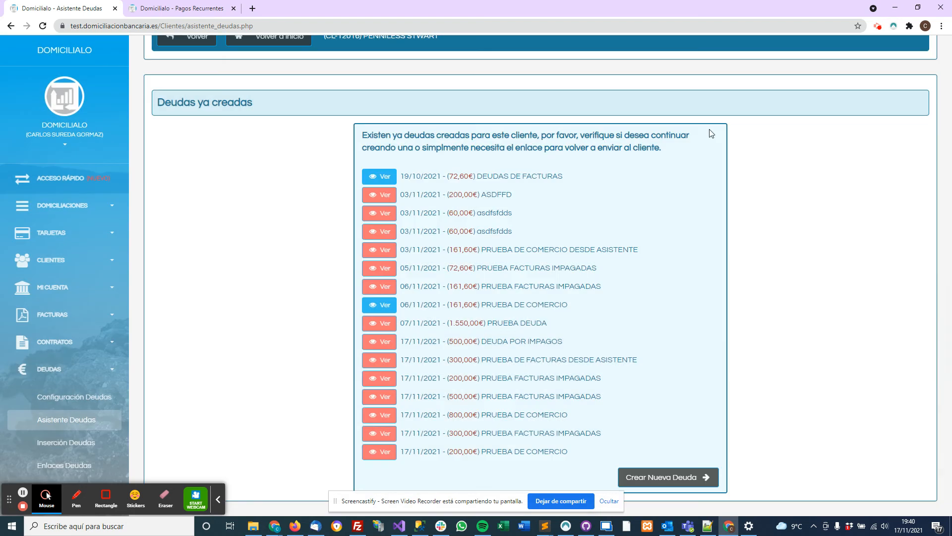
left_click(687, 64)
Start a new debt for the client with the concept "FACTURAS IMPAGADAS CON DOMICILIALO"
scroll(436, 159, "down", 1)
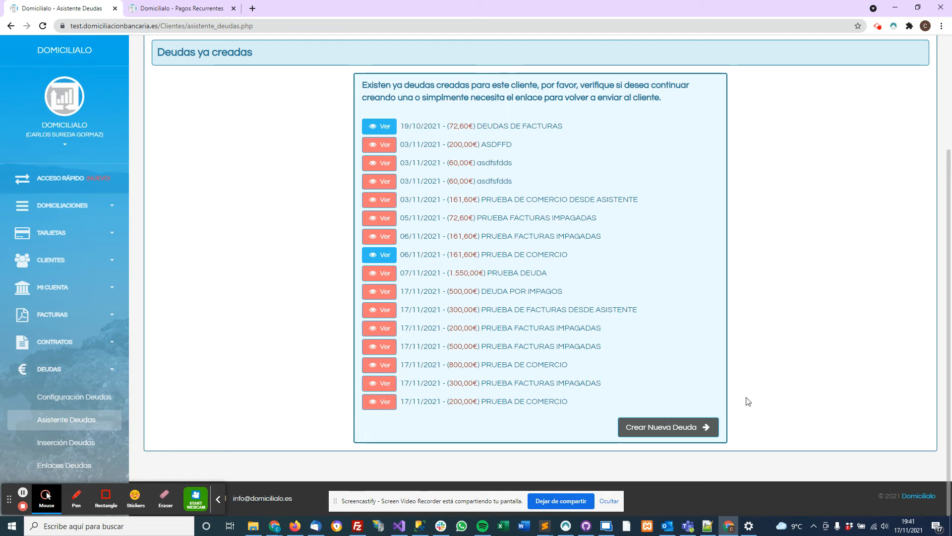
left_click(673, 435)
left_click(233, 130)
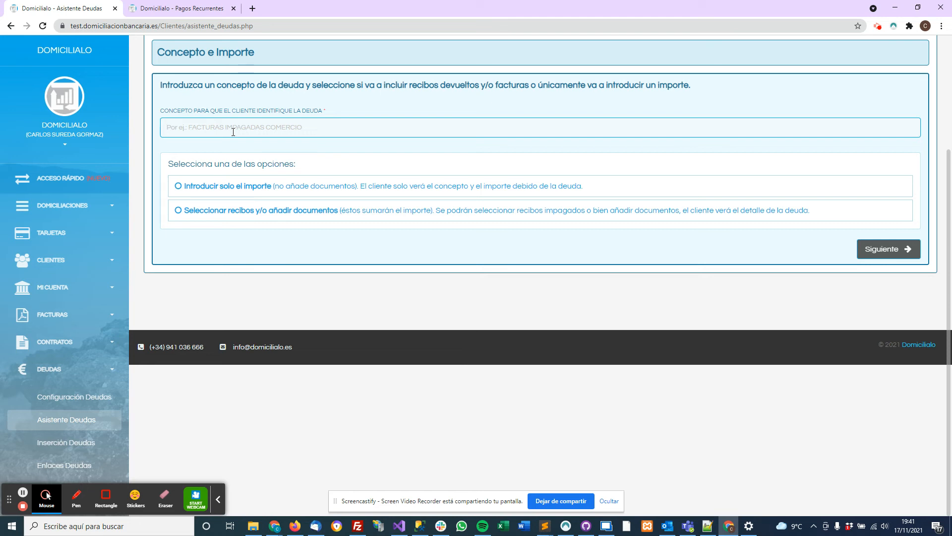
type("FACTURAS IMPAGAD")
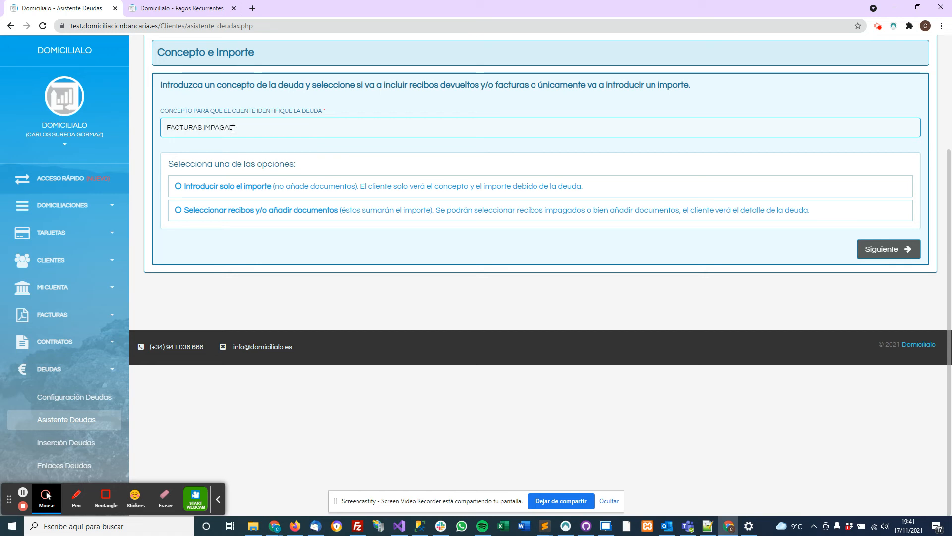
type("AS CON DOMICILIALO")
Choose to build the debt from selected receipts and/or added documents, and continue to the unpaid receipt selection
left_click(255, 193)
left_click(542, 271)
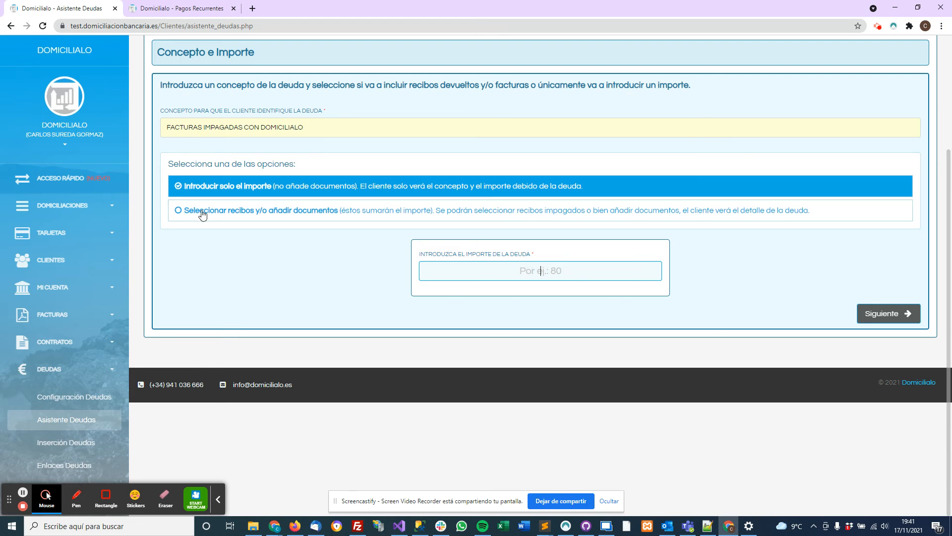
left_click(297, 214)
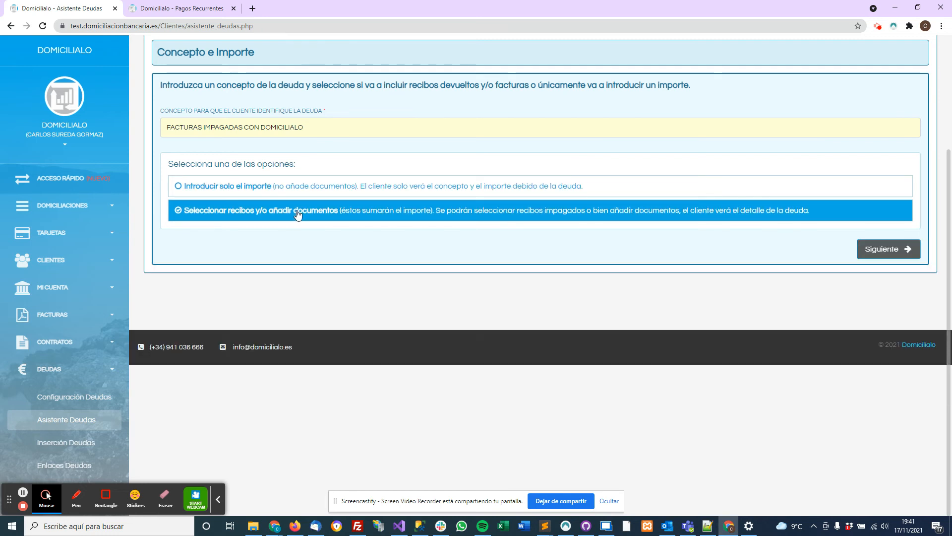
left_click(882, 253)
Include only the unpaid 22/10/2021 receipt of 72,60€ in the debt
scroll(687, 297, "down", 1)
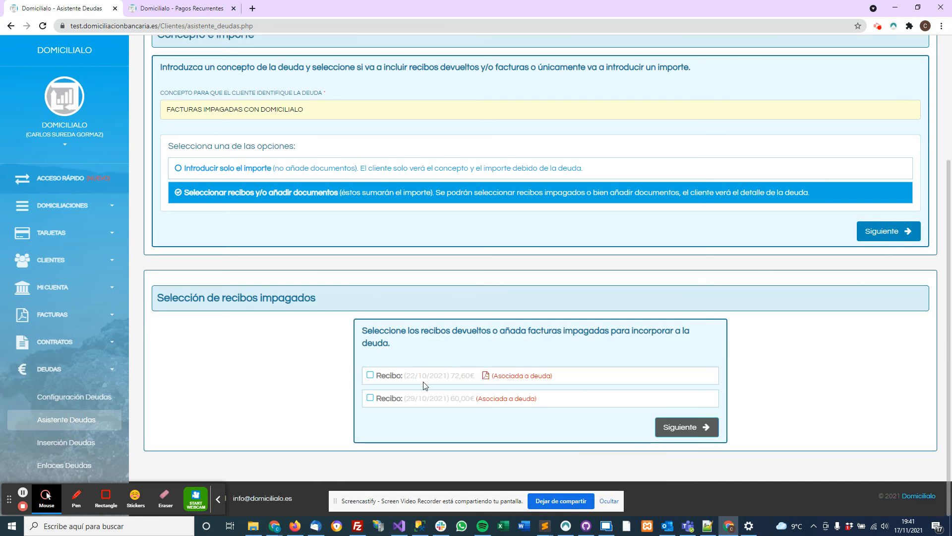
left_click(370, 375)
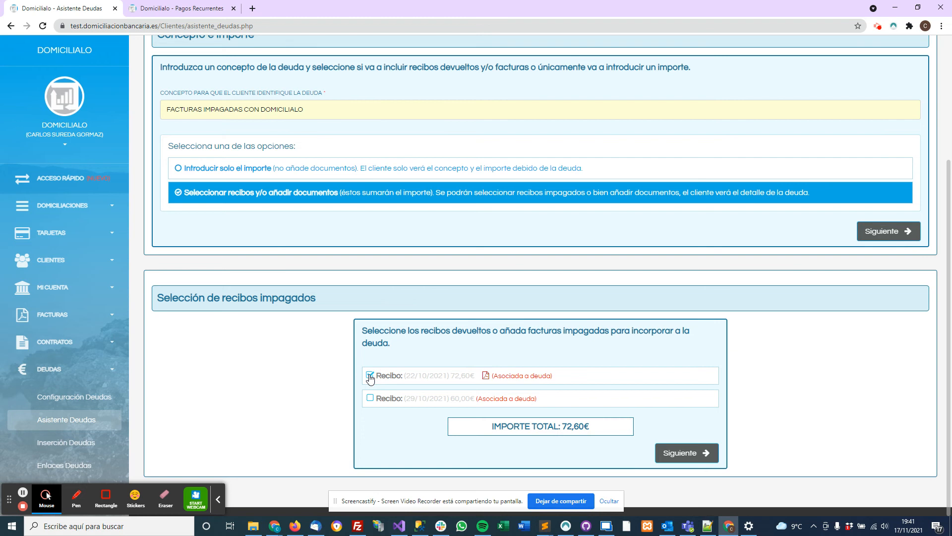
left_click(370, 398)
left_click(370, 400)
left_click(370, 377)
left_click(370, 377)
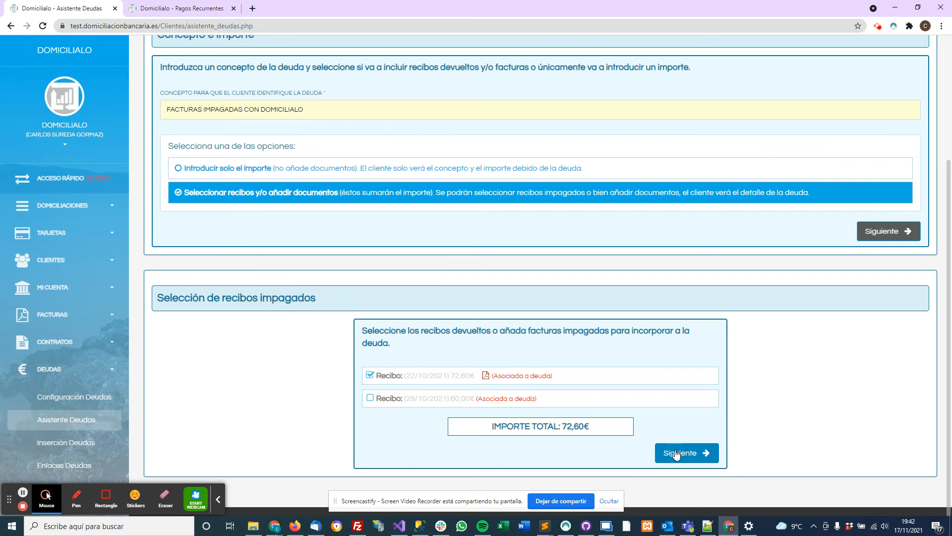
left_click_drag(451, 376, 546, 380)
left_click(557, 382)
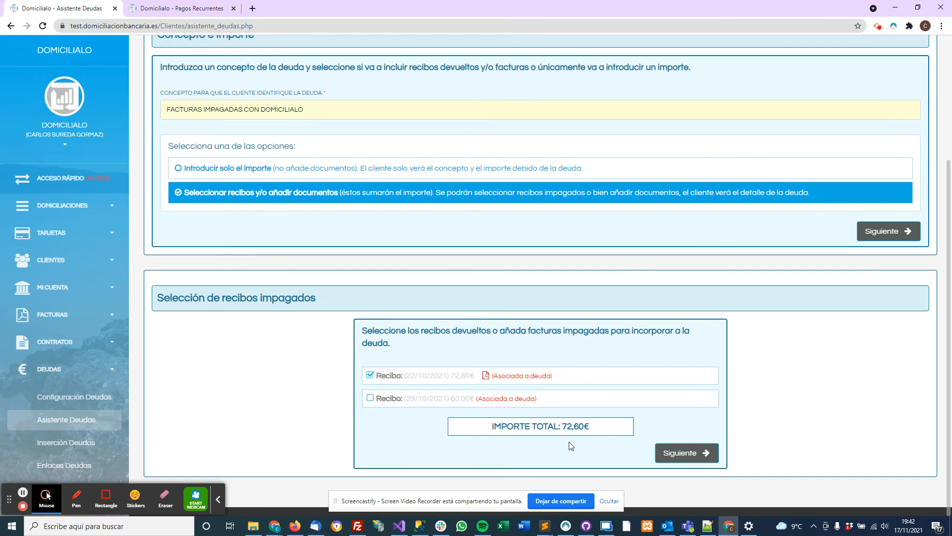
Continue to the debt documents and fill in a new one with description "Factura Noviembre" and amount 300
left_click(687, 453)
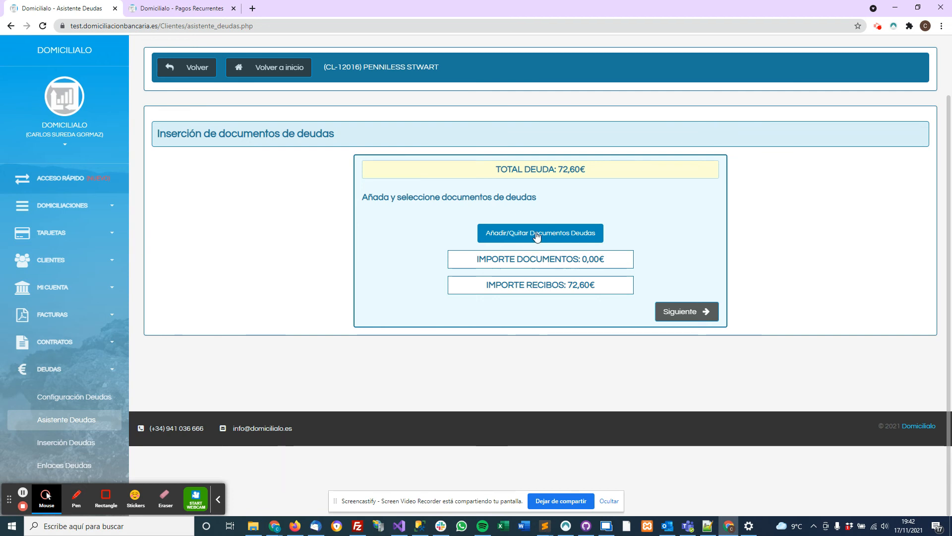
left_click(536, 234)
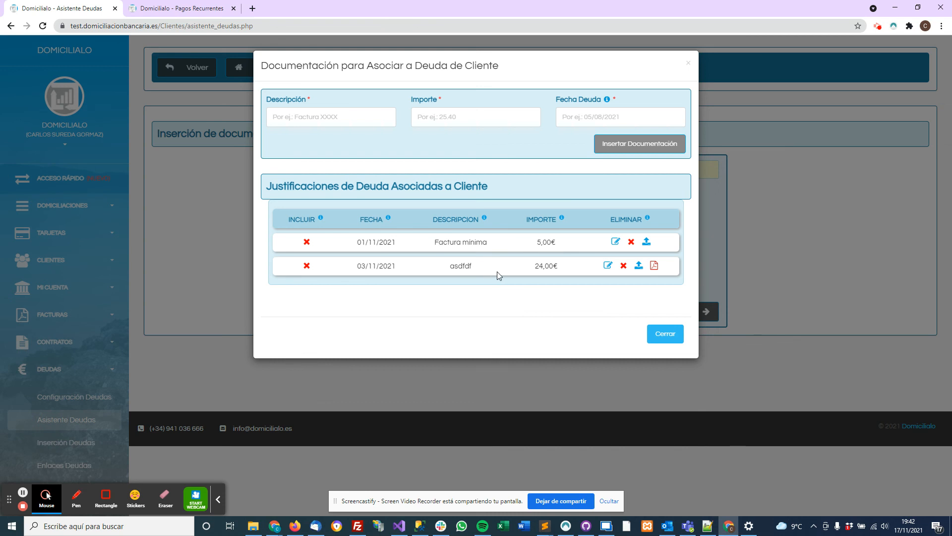
left_click(342, 117)
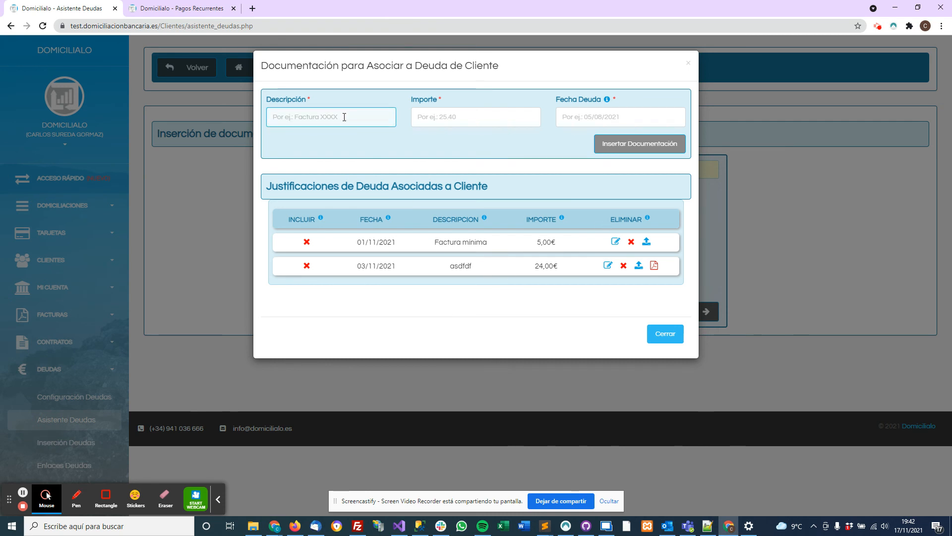
type("Deu")
key("BackSpace")
key("BackSpace")
key("BackSpace")
type("F")
type("actura Nov")
type("30")
type("0")
key("Tab")
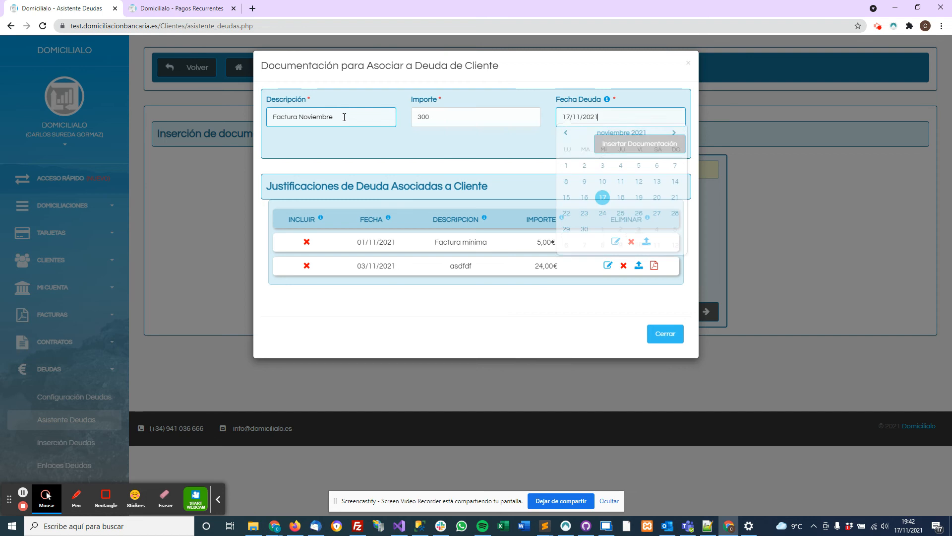
Set the document's debt date to 05/08/2021 and insert it among the client's debt documents
left_click(568, 140)
left_click(568, 140)
left_click(568, 140)
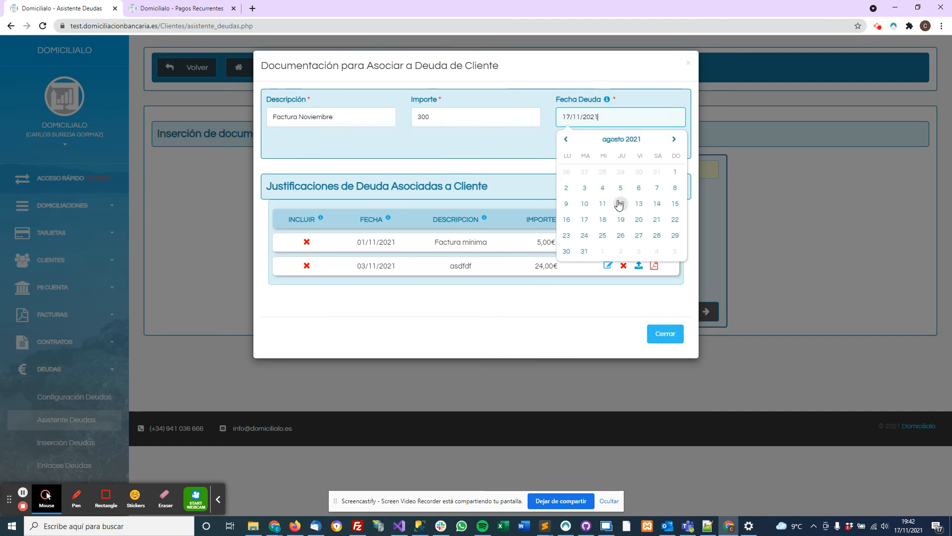
left_click(620, 187)
left_click(639, 143)
left_click(446, 337)
left_click(477, 337)
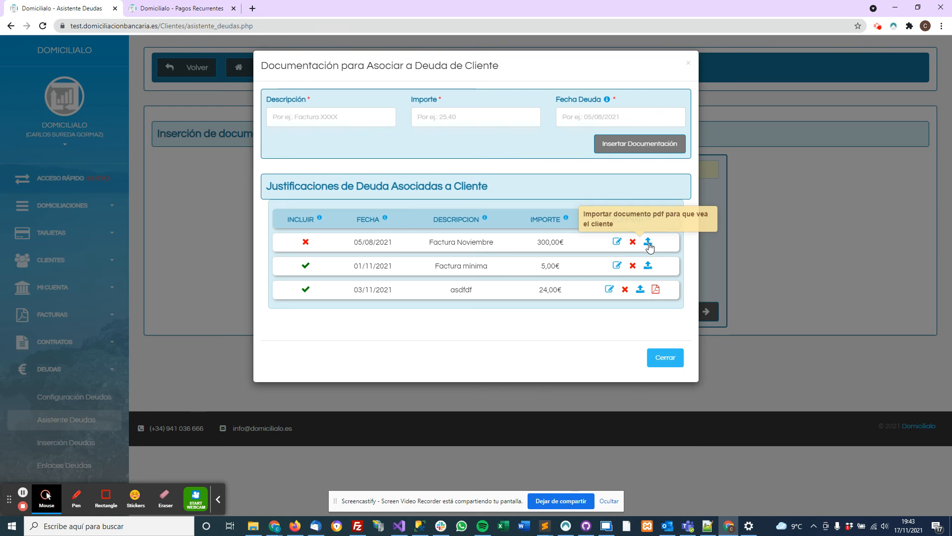
Include only the Factura Noviembre document in the debt, excluding Factura mínima and asdfdf, and close the document dialog
left_click(306, 266)
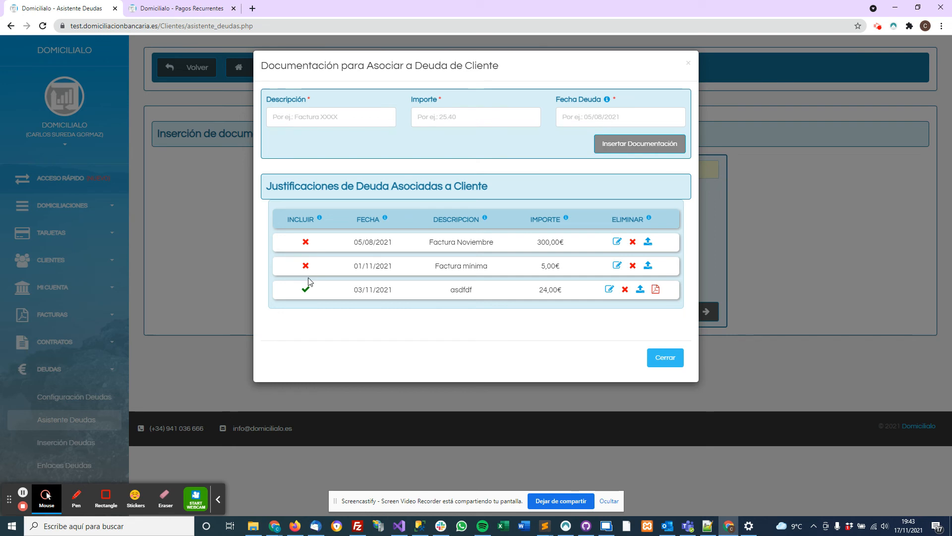
left_click(308, 294)
left_click(308, 268)
left_click(308, 292)
left_click(307, 268)
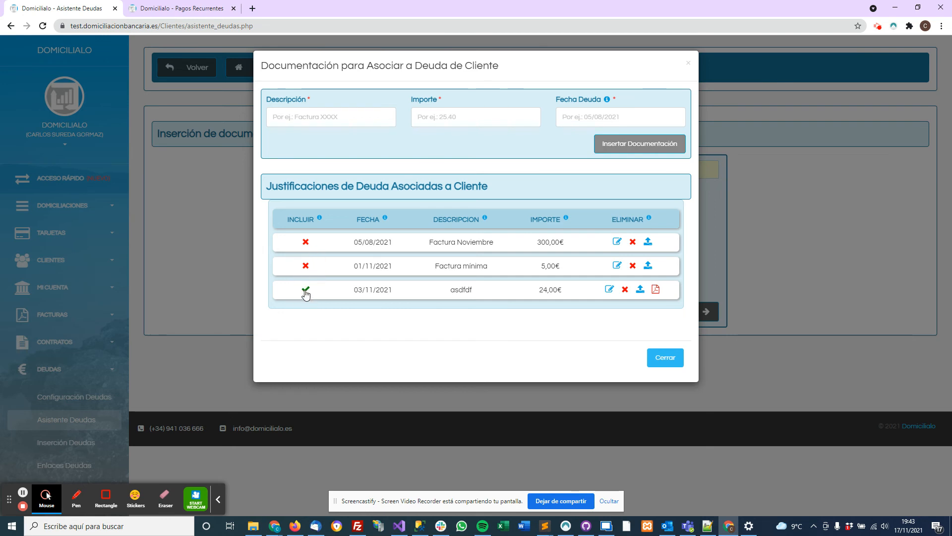
left_click(306, 294)
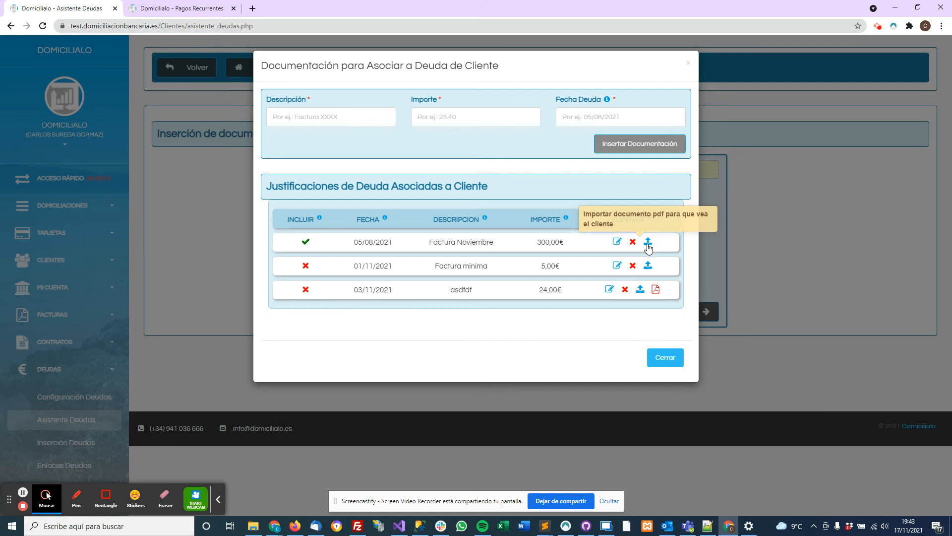
left_click(665, 358)
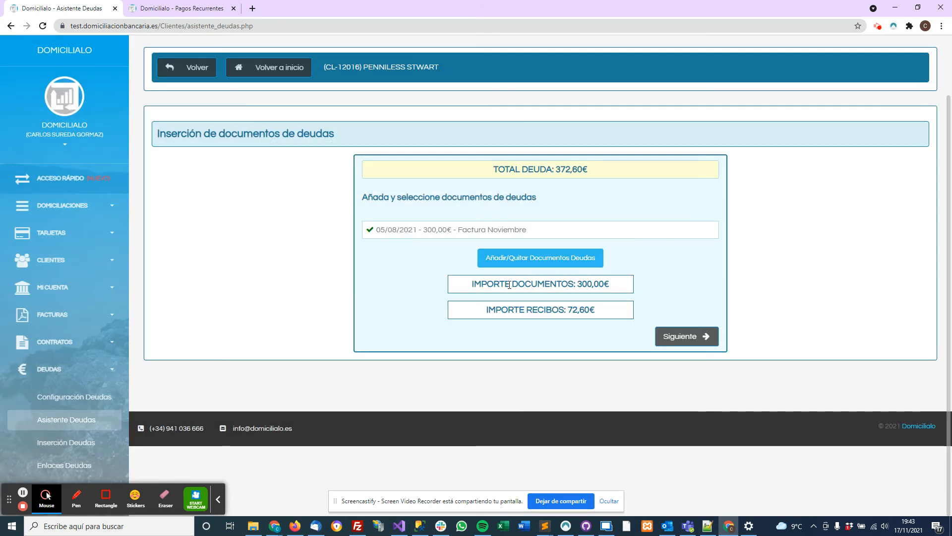
Check the document amount and the total debt, and continue to the instalment confirmation
left_click_drag(475, 285, 595, 284)
left_click(600, 284)
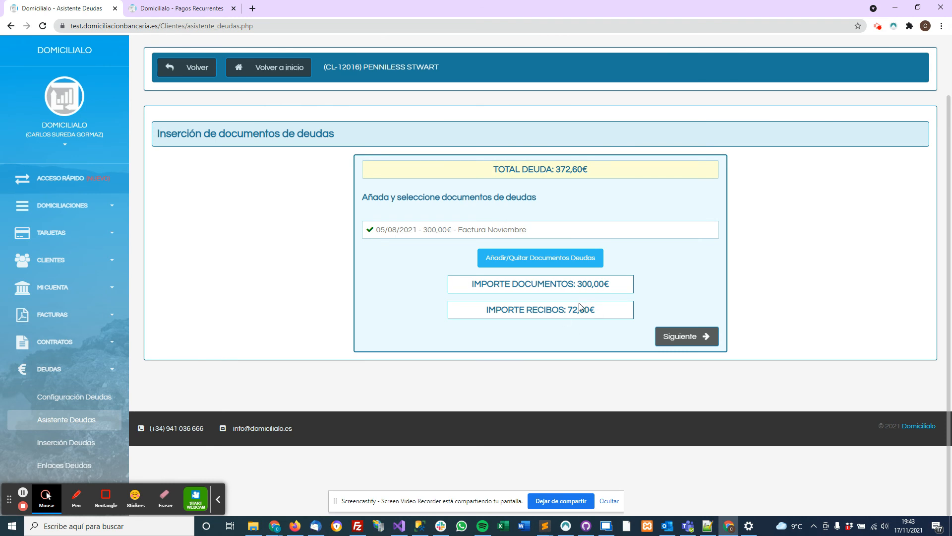
left_click_drag(556, 170, 599, 174)
left_click(594, 210)
left_click(686, 338)
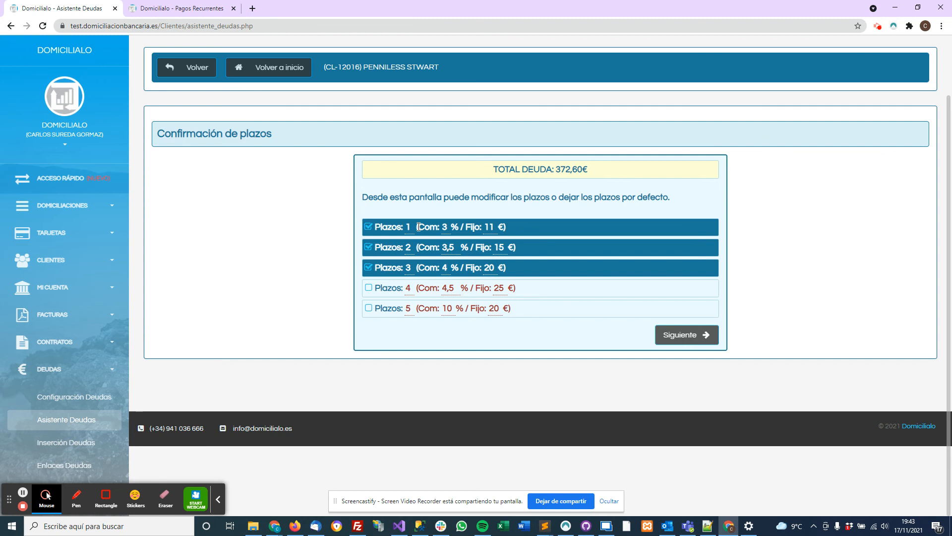
Set the 1-instalment option to 0% commission and 0€ fixed, and the 2-instalment option to 1% and 10€
left_click_drag(595, 170, 560, 171)
left_click(943, 490)
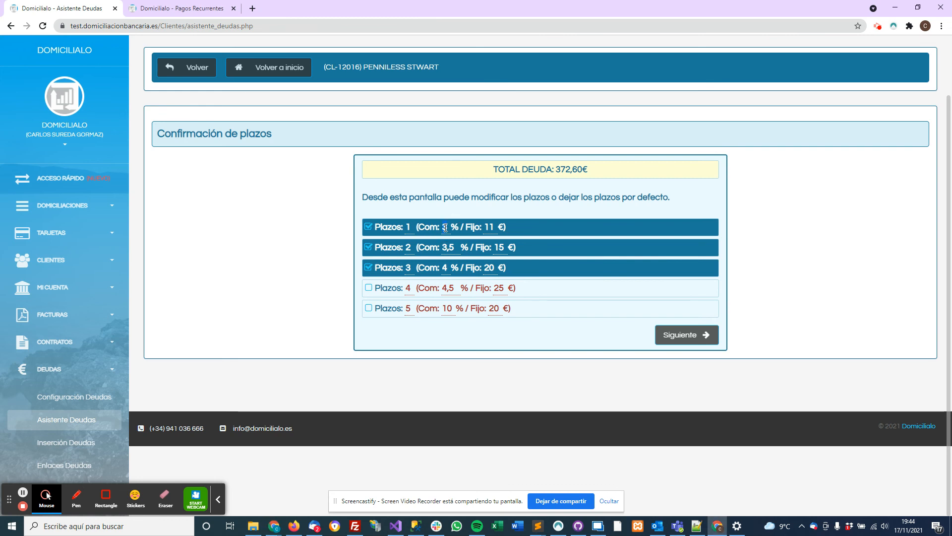
type("0")
double_click(493, 227)
type("0")
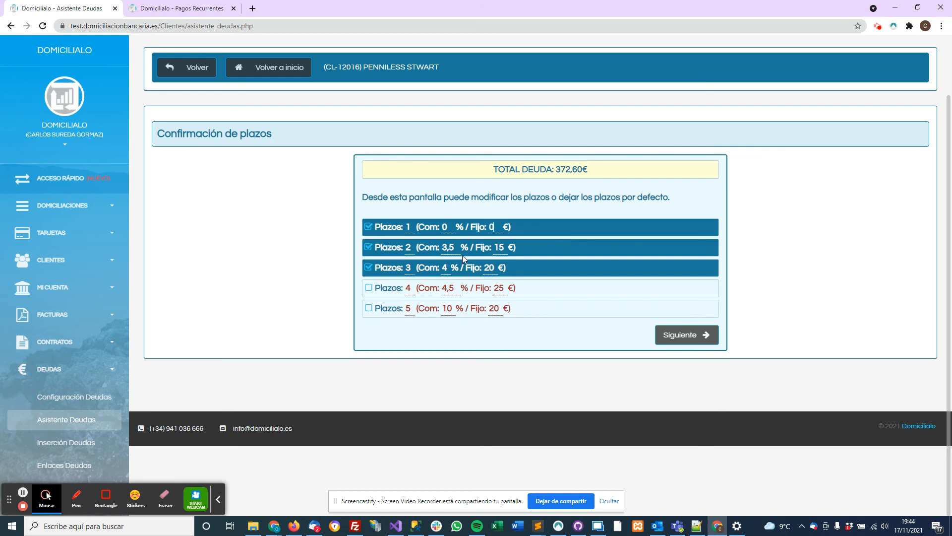
type("1")
double_click(495, 249)
type("10")
Enable the fourth instalment option with 9 instalments, 7% commission and 0€ fixed, and continue to the debt summary
left_click(369, 288)
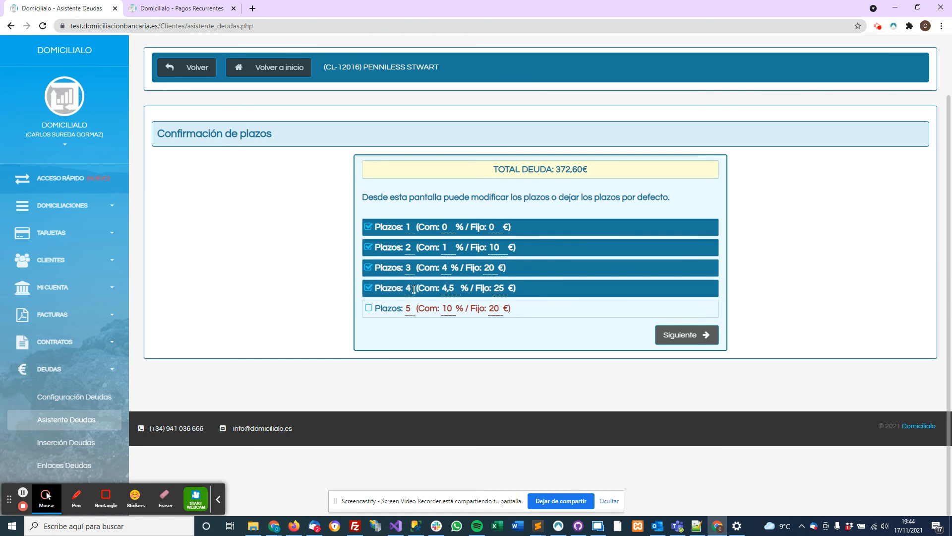
double_click(408, 288)
type("9")
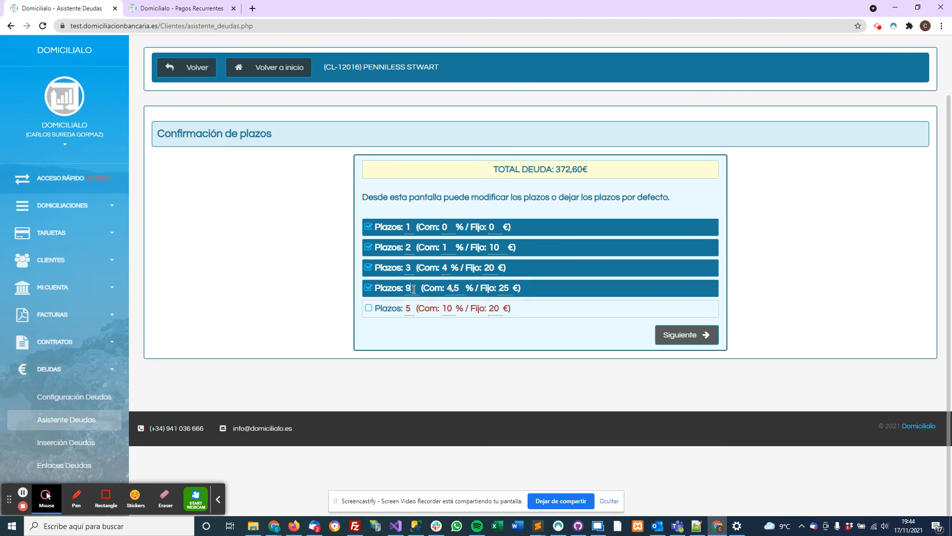
double_click(455, 289)
type("7")
double_click(500, 289)
type("0")
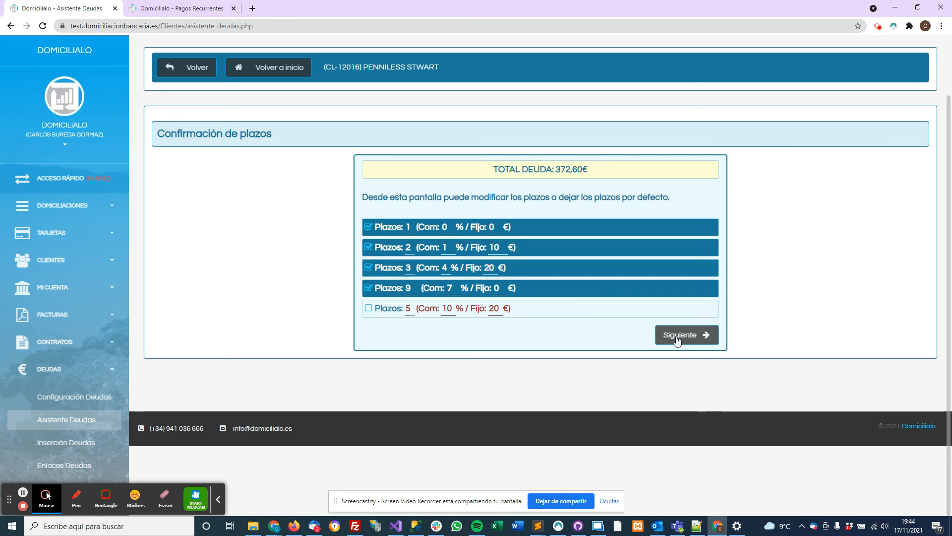
left_click(693, 338)
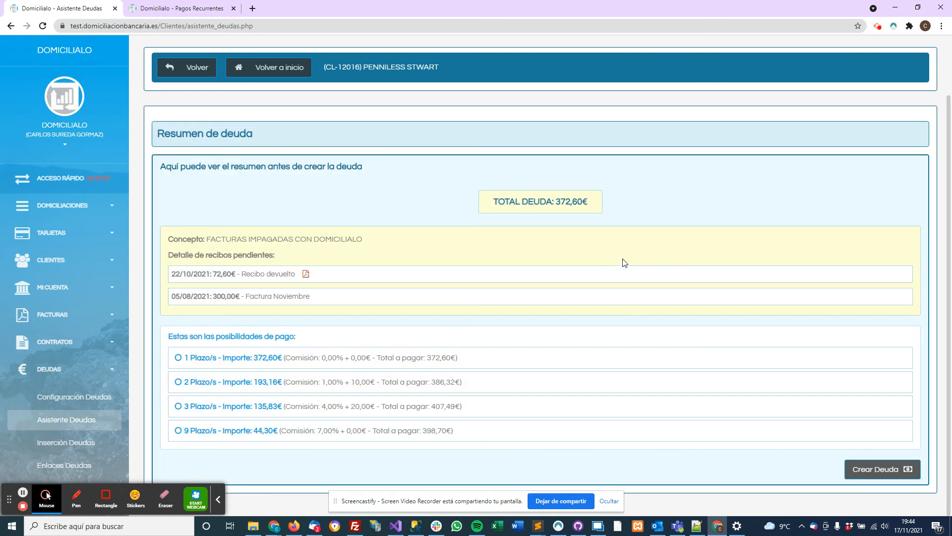
Review the payment options in the debt summary, especially the single-instalment one, and create the debt
scroll(397, 240, "down", 1)
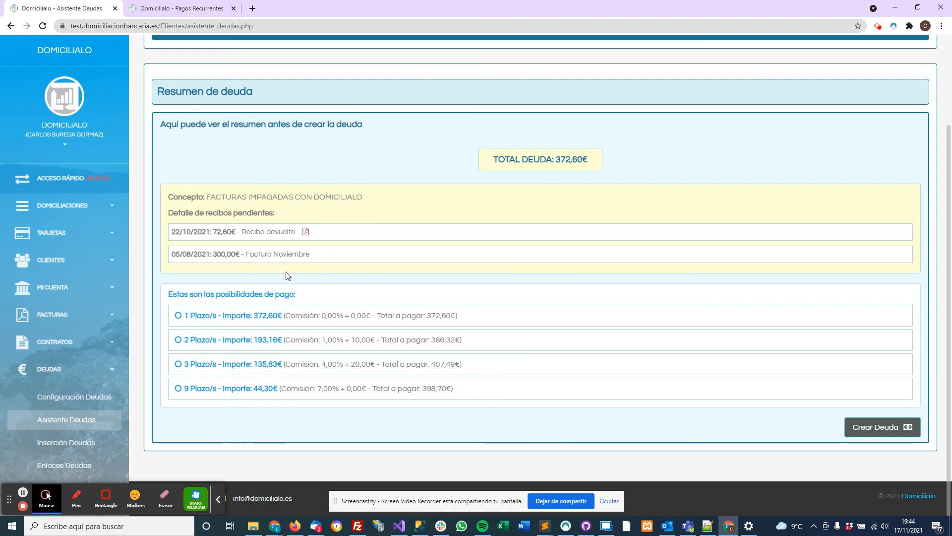
left_click_drag(175, 298, 282, 297)
left_click(208, 327)
left_click_drag(322, 316, 468, 315)
left_click(379, 315)
left_click(469, 317)
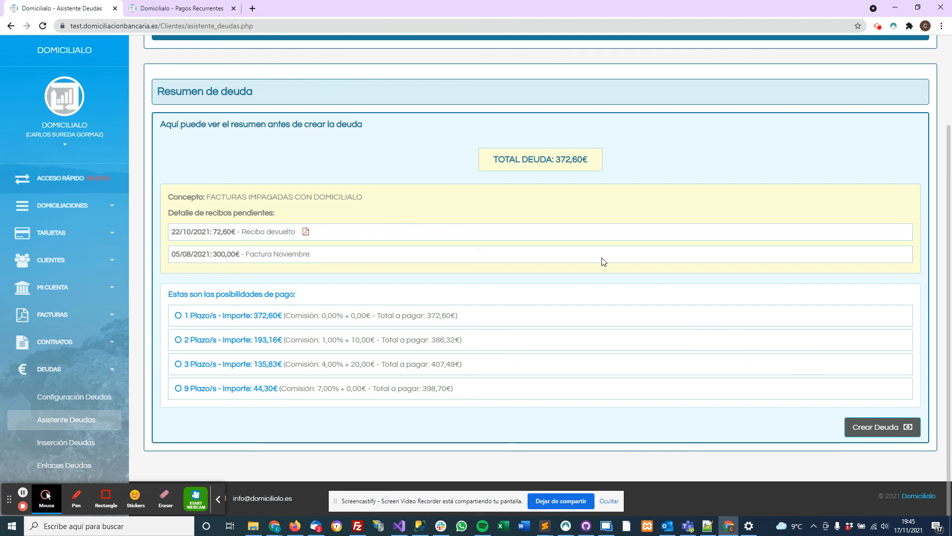
left_click(901, 426)
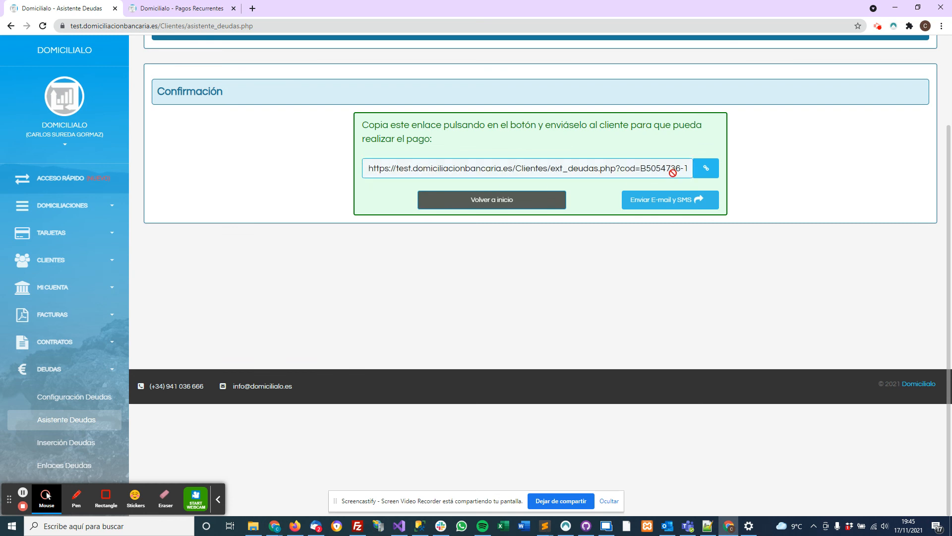
Copy the new debt's payment link without sending it by SMS and e-mail, and return to the debt assistant's start
left_click(706, 170)
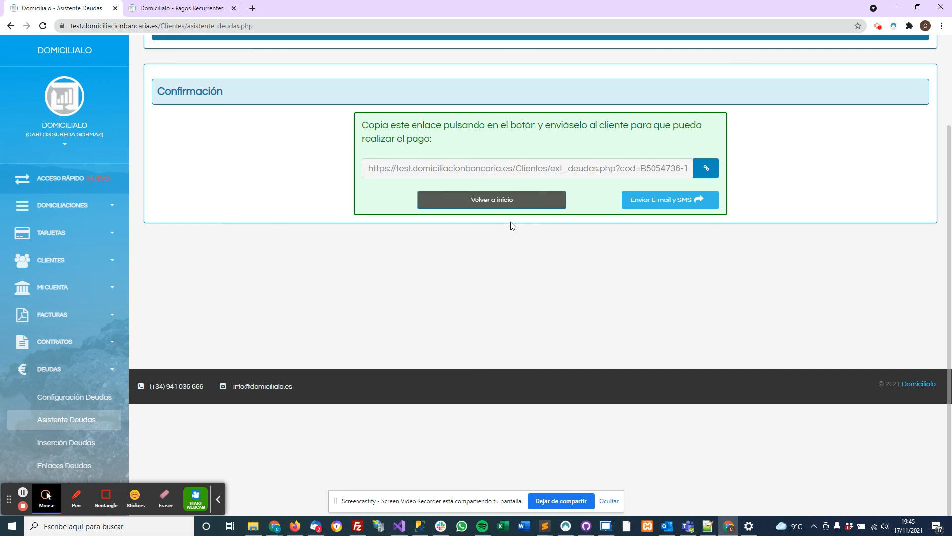
left_click(664, 202)
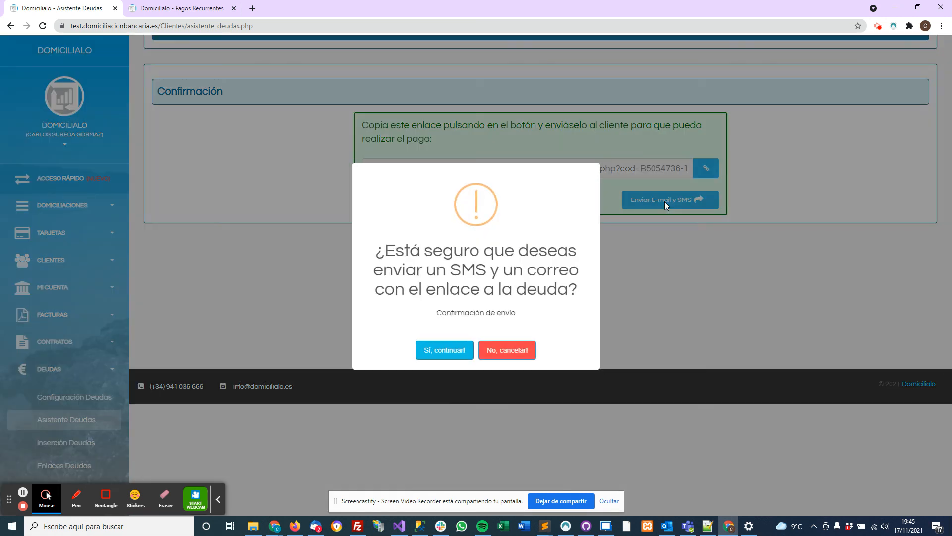
left_click(514, 349)
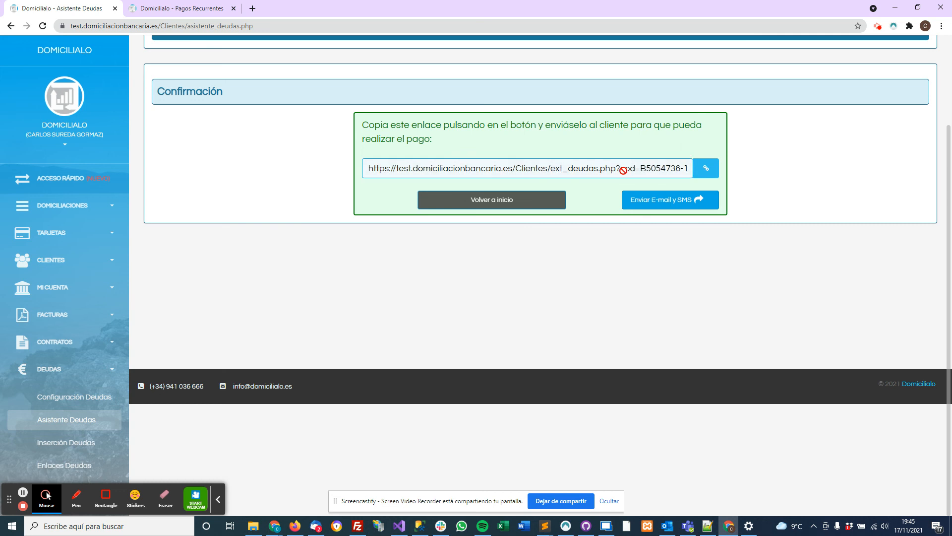
left_click(704, 169)
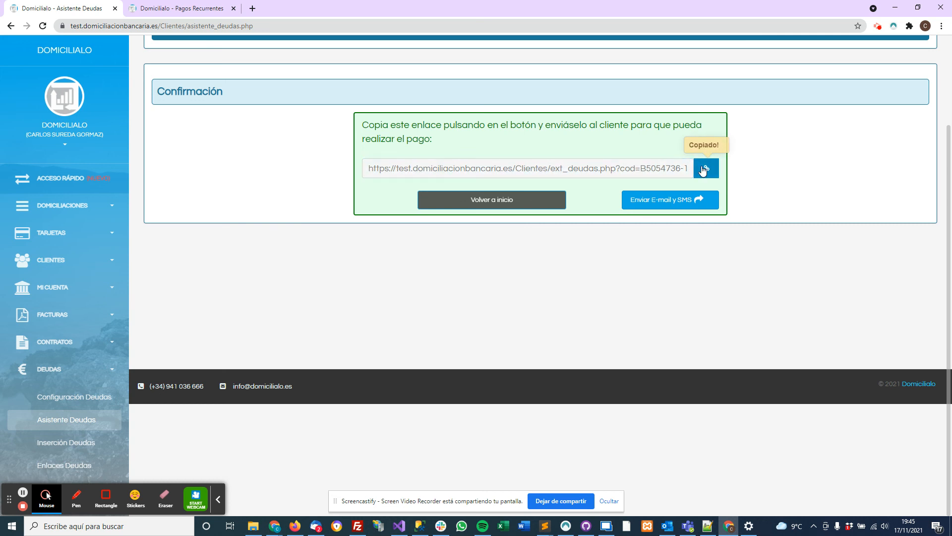
left_click(523, 204)
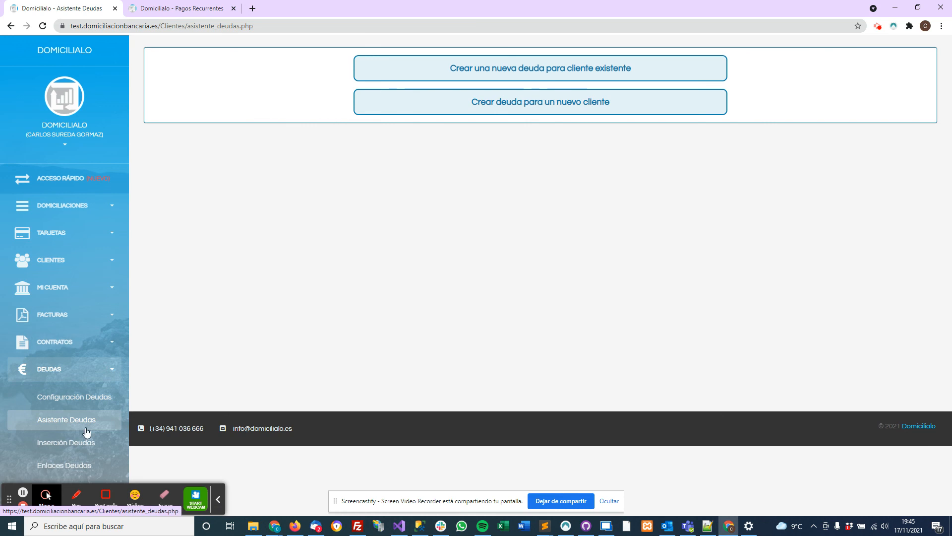
Open the debt links list and examine the details and included documents of the FACTURAS IMPAGADAS CON DOMICILIALO debt
left_click(75, 468)
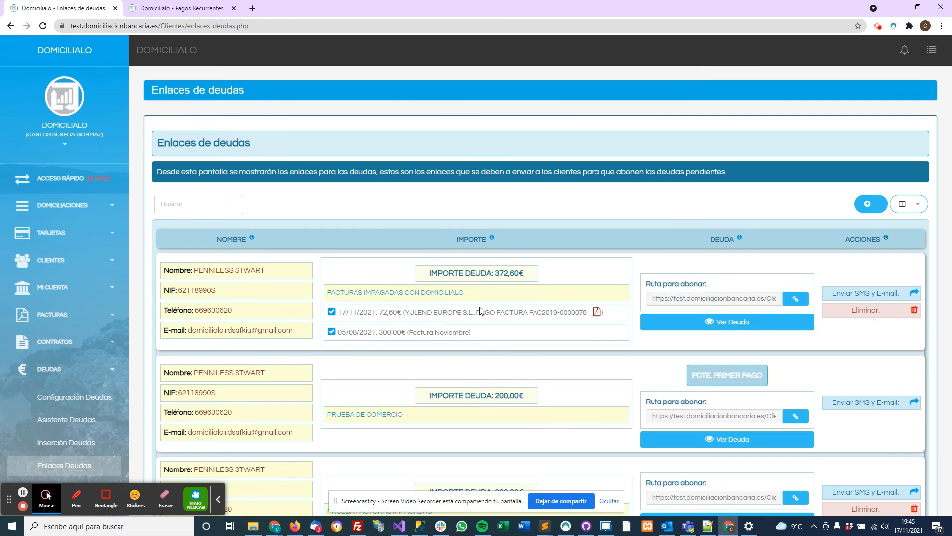
scroll(457, 313, "down", 2)
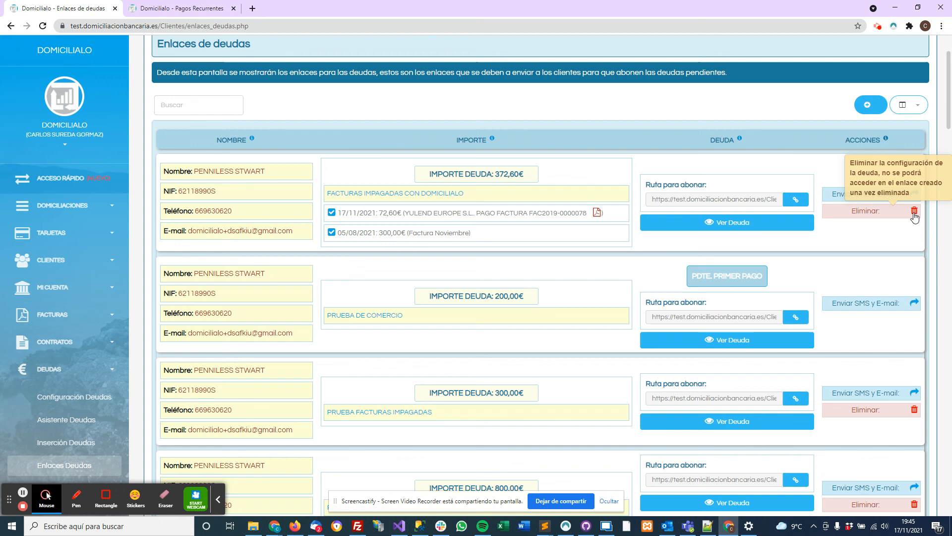
left_click(795, 199)
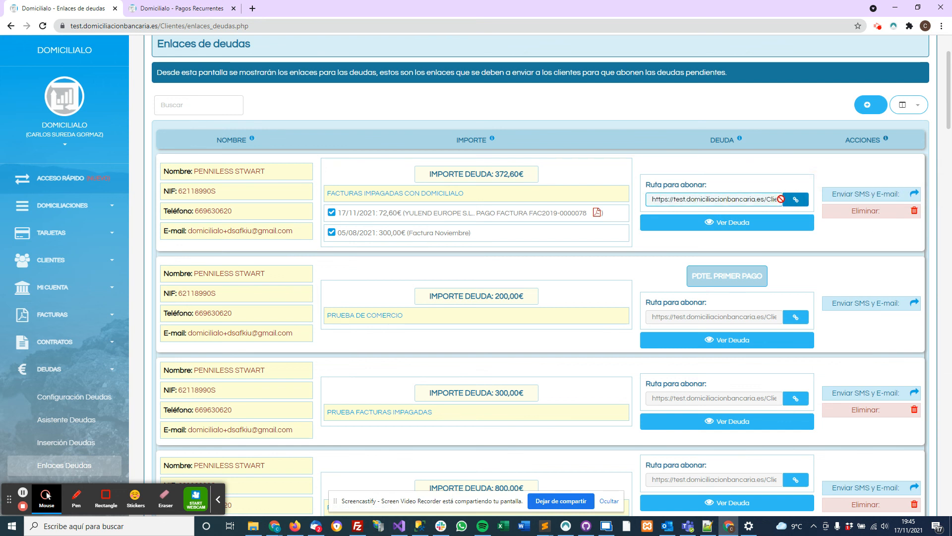
left_click(752, 226)
left_click(752, 226)
left_click(654, 298)
left_click_drag(430, 319, 598, 319)
left_click_drag(418, 340, 513, 328)
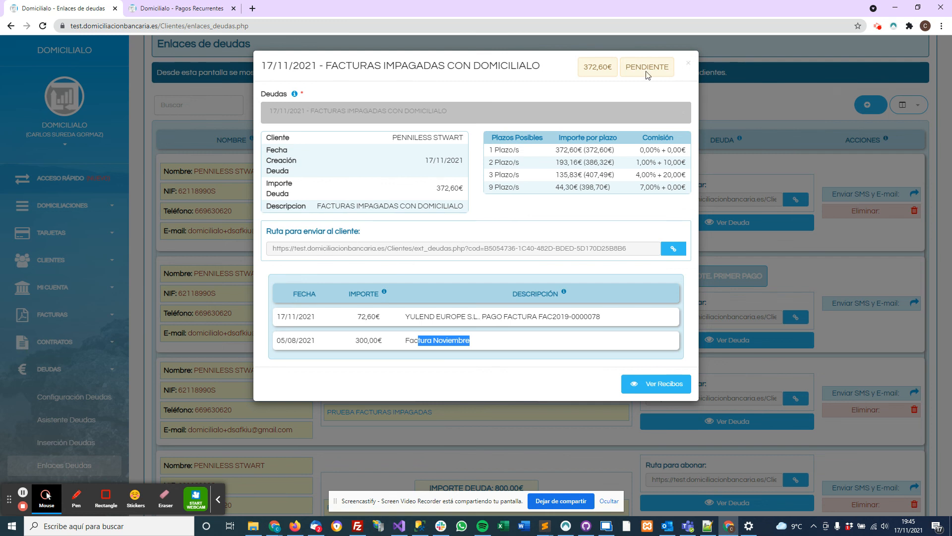
left_click(688, 65)
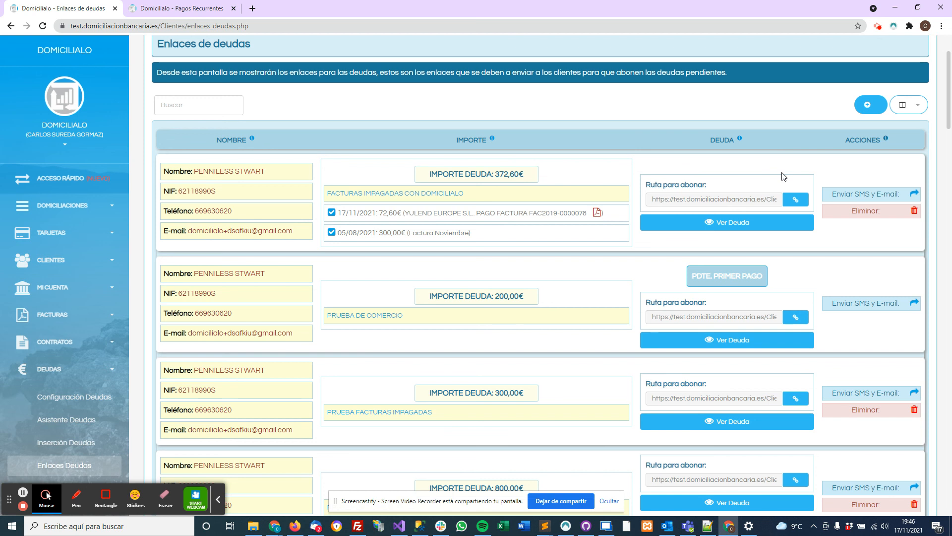
Copy the payment link of the FACTURAS IMPAGADAS CON DOMICILIALO debt and open it in a new browser tab
left_click(796, 201)
left_click(252, 9)
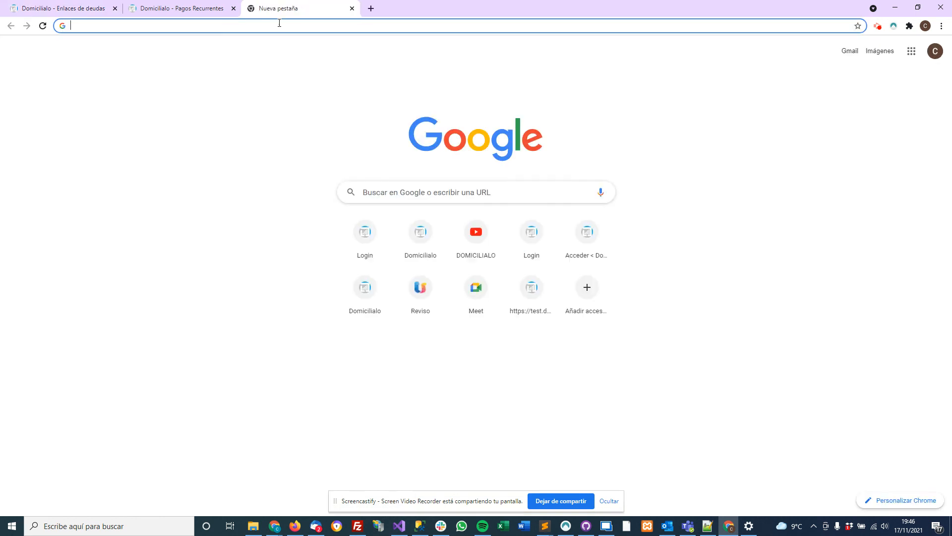
left_click(280, 26)
key("ctrl+v")
key("Return")
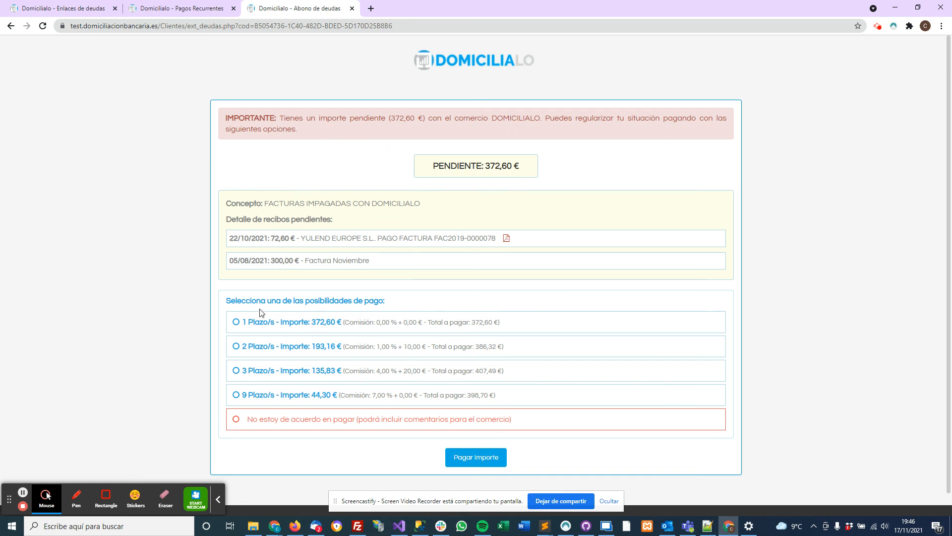
Try the 1-, 2- and 3-instalment options on the client's payment page and choose the 9-instalment one
left_click(318, 330)
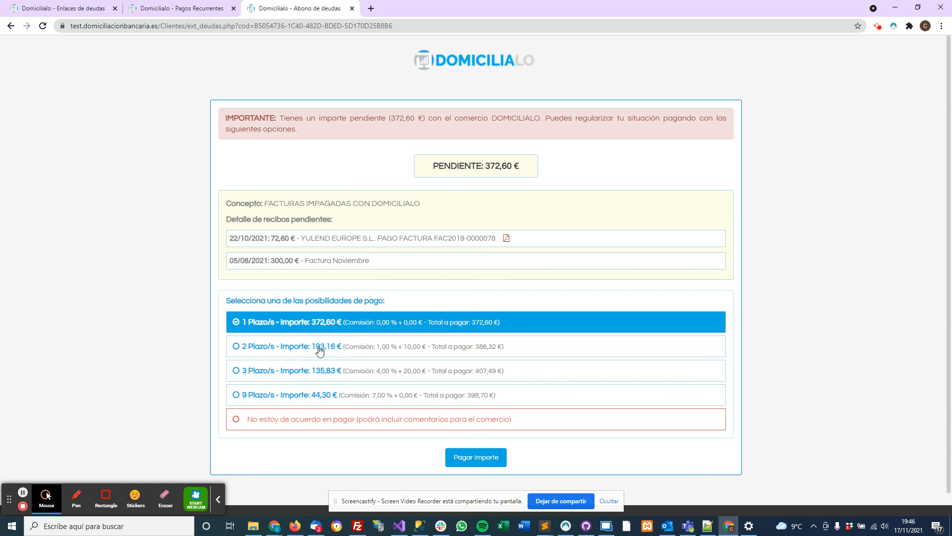
left_click(319, 347)
left_click(320, 376)
left_click(400, 351)
left_click(391, 376)
left_click(390, 396)
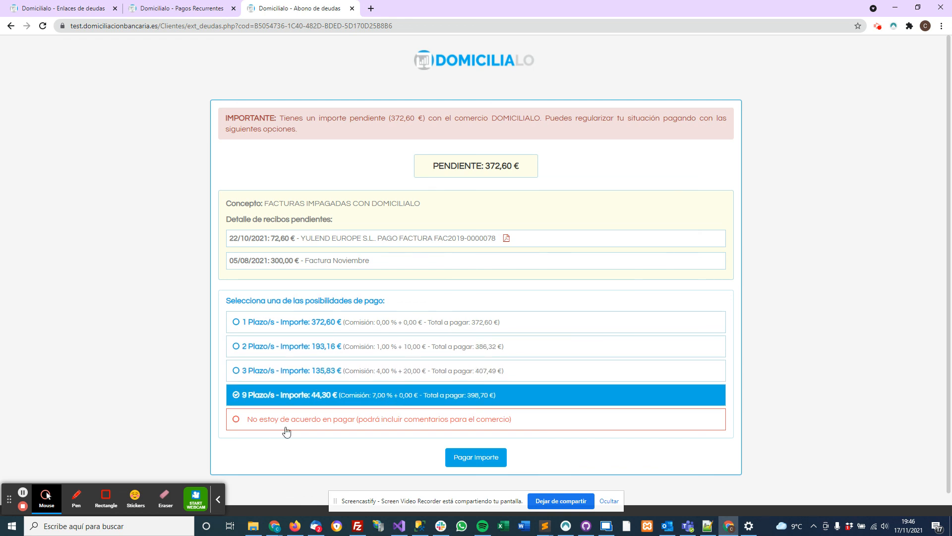
Choose the option of not agreeing to pay on the client's payment page and view its comment box
left_click(366, 425)
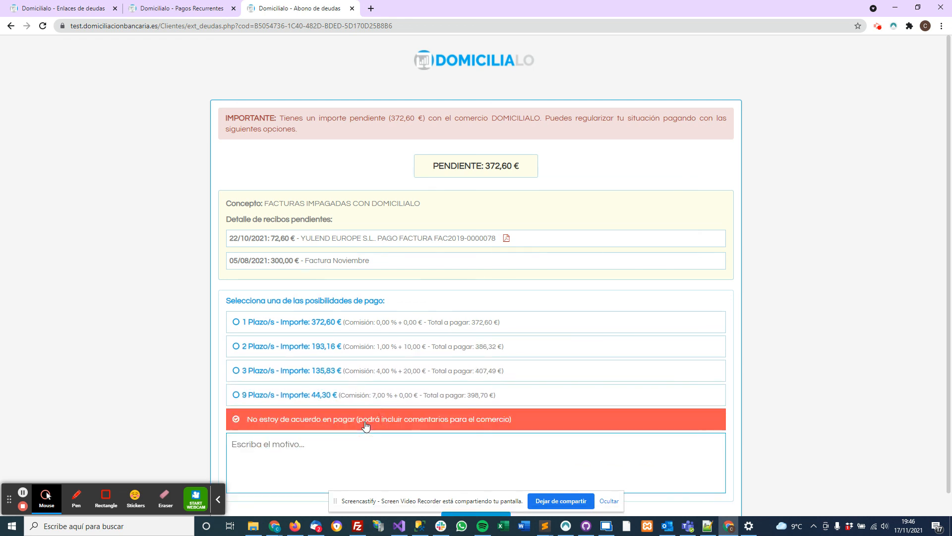
scroll(399, 392, "down", 2)
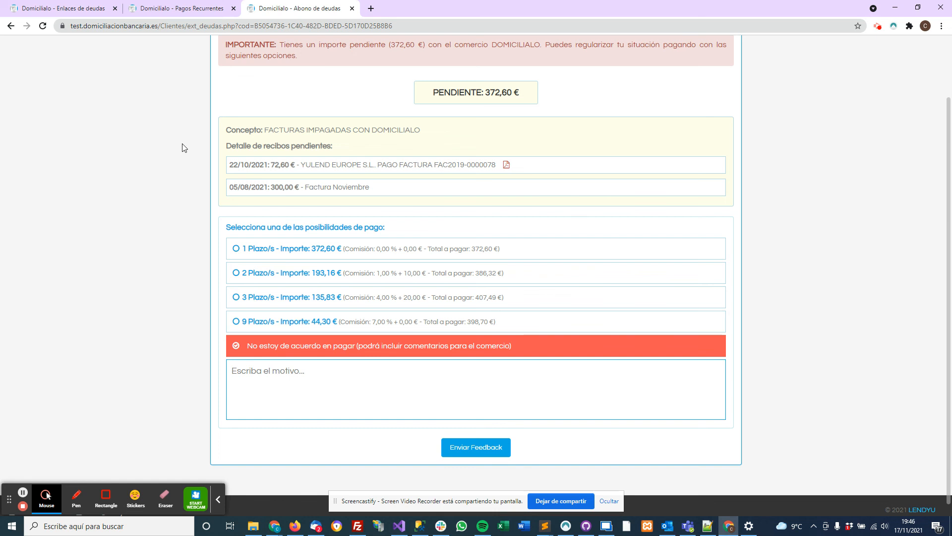
Return to the debt links list and read the client's message on the 800,00 € PRUEBA DE COMERCIO debt
left_click(166, 14)
left_click(80, 14)
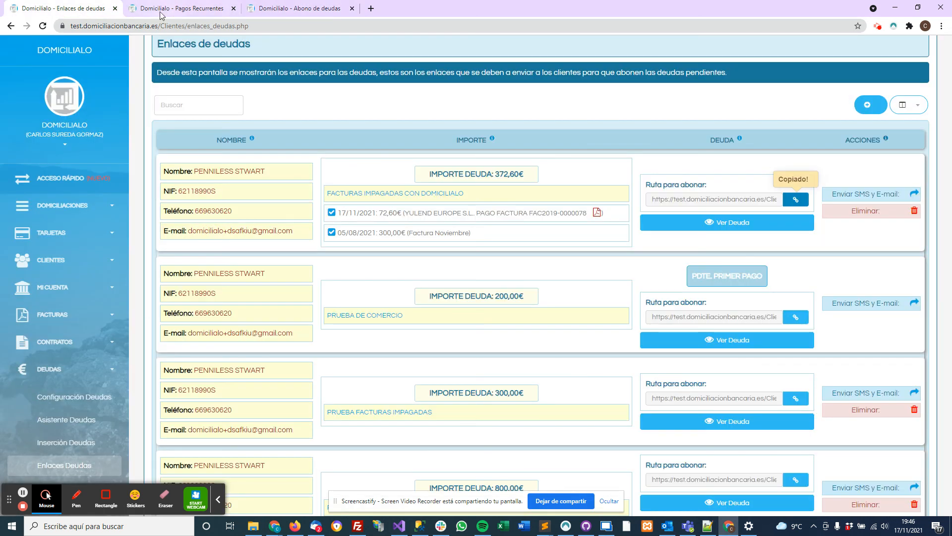
scroll(643, 304, "down", 7)
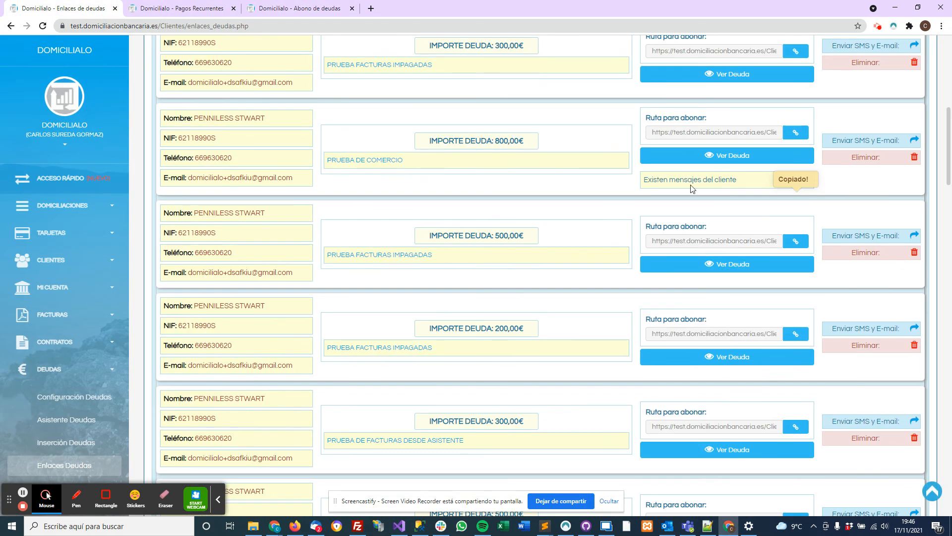
left_click(703, 182)
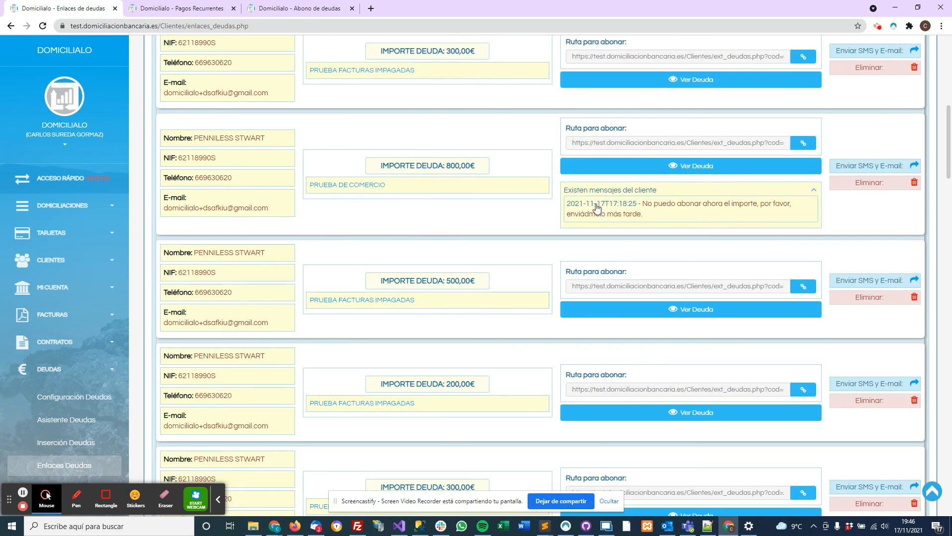
left_click(671, 192)
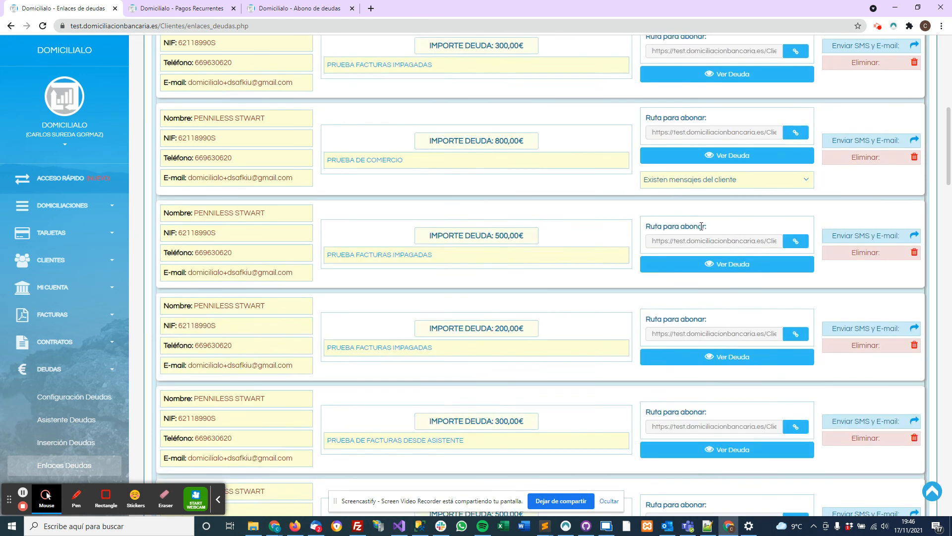
View the details of the 800,00 € PRUEBA DE COMERCIO debt, including the messages received from the client, and close them
scroll(697, 233, "up", 6)
scroll(724, 272, "down", 2)
left_click(734, 358)
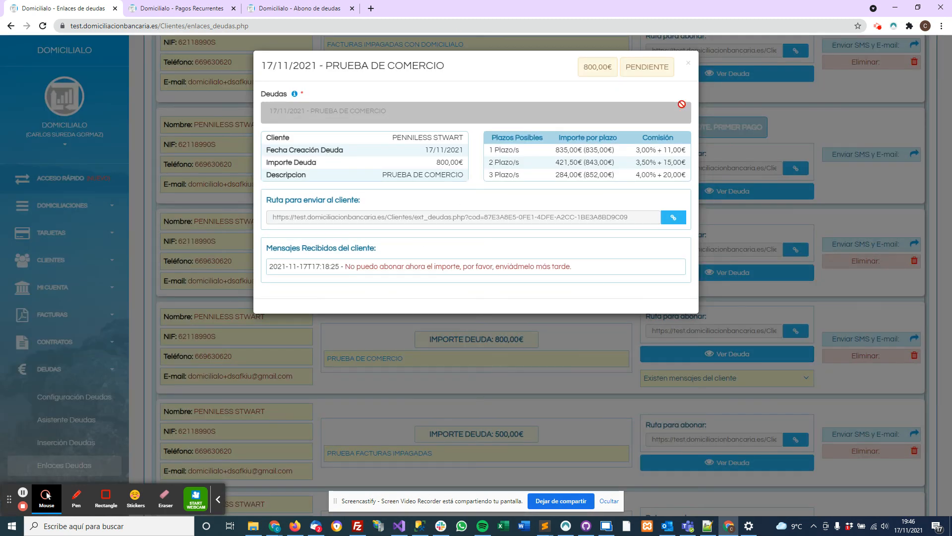
left_click(688, 65)
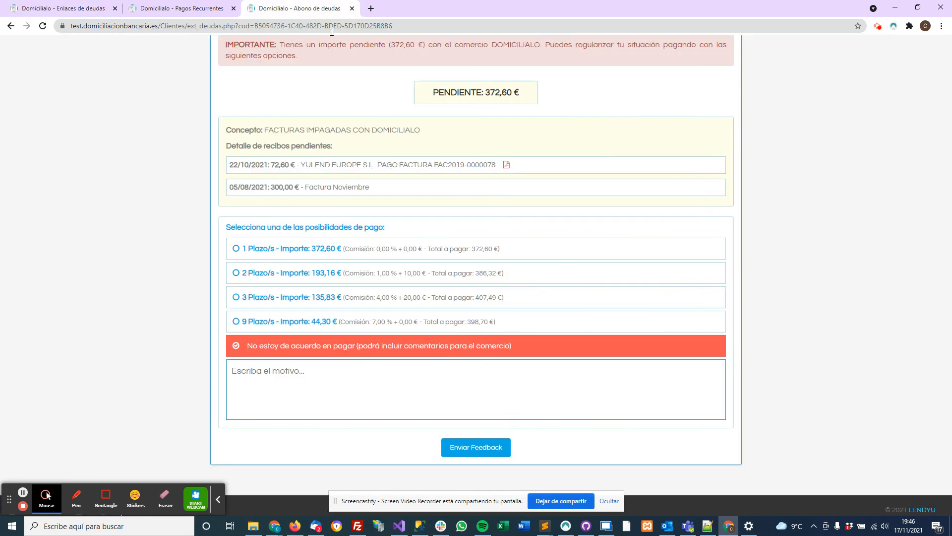
Back on the client's payment page, choose to pay the debt in 3 instalments and confirm, continuing to the card payment
left_click(306, 11)
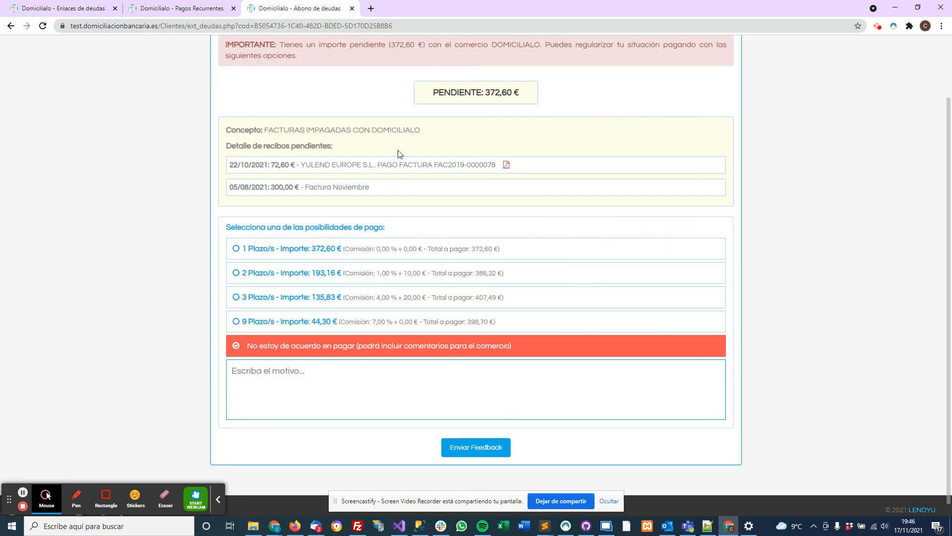
left_click(329, 299)
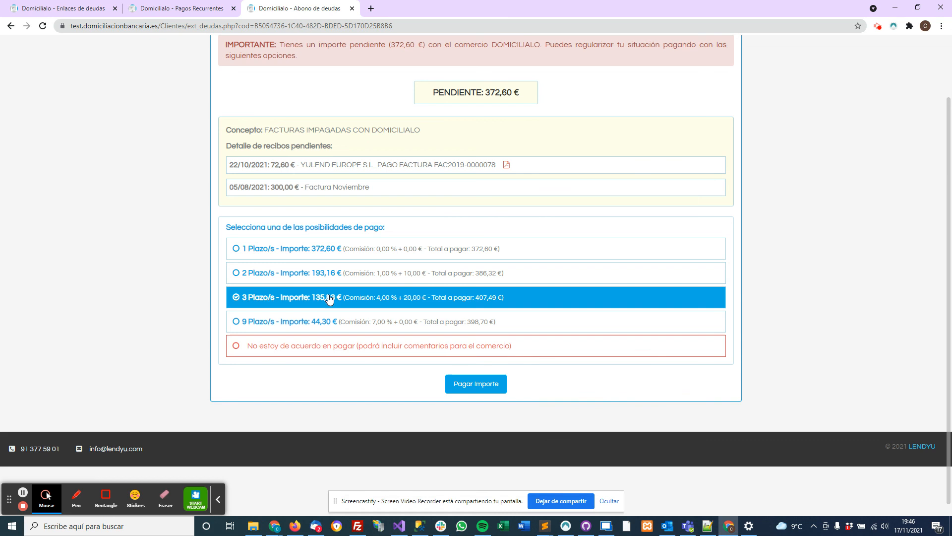
left_click(479, 386)
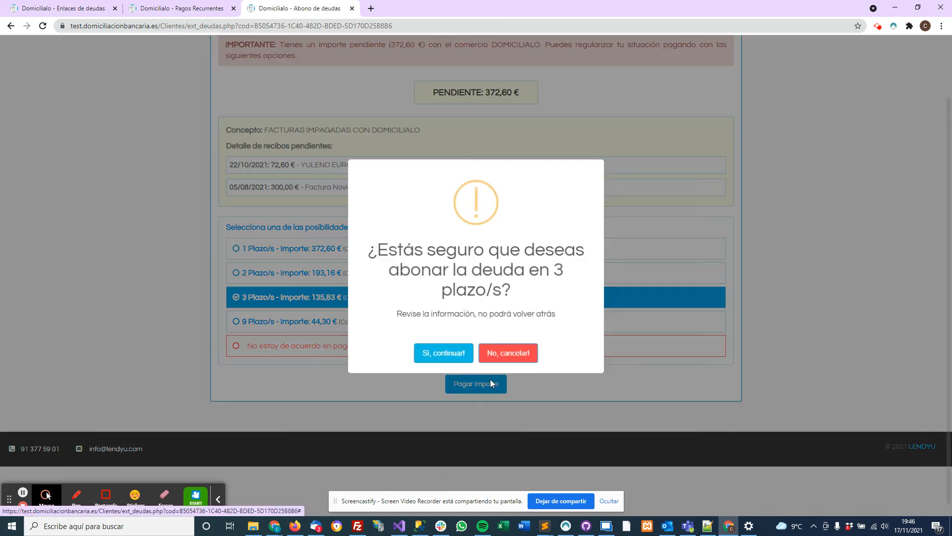
left_click(448, 351)
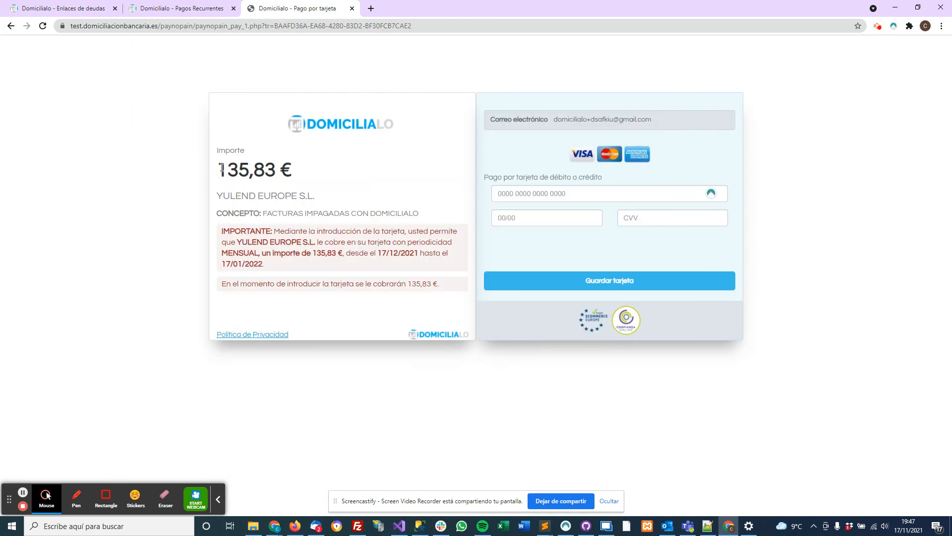
Examine the amount charged, the monthly instalment amount and the charge dates on the card payment page
left_click_drag(222, 165, 281, 171)
left_click(285, 173)
left_click_drag(315, 253, 419, 253)
left_click(383, 255)
left_click(391, 253)
left_click(268, 266)
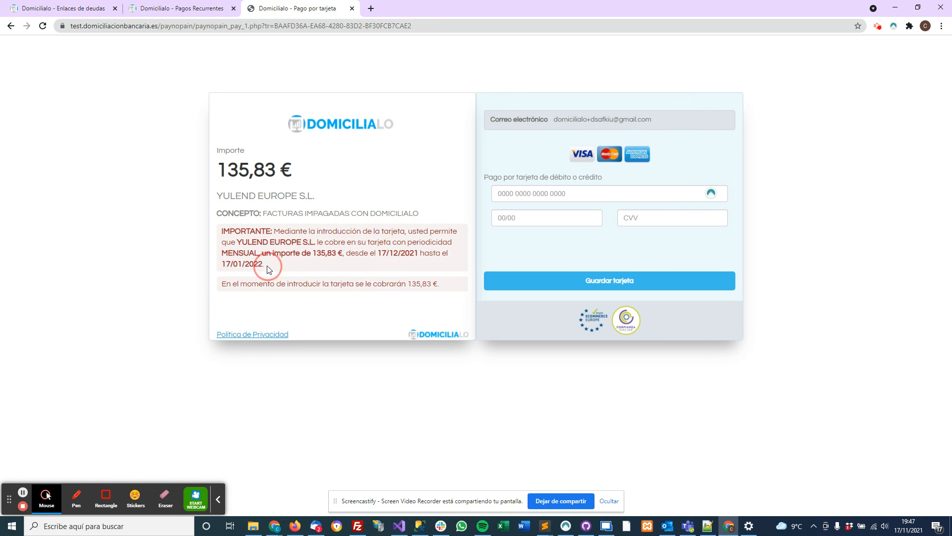